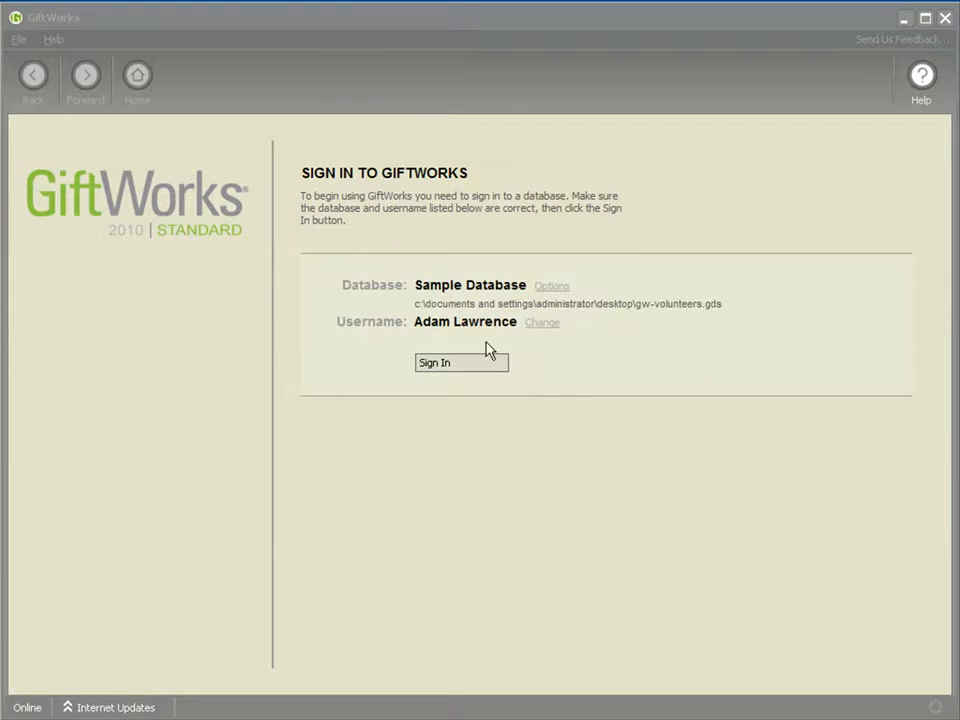
# Step: Sign in to the Sample Database, view the events overview and open the list for managing events
pyautogui.click(440, 366)
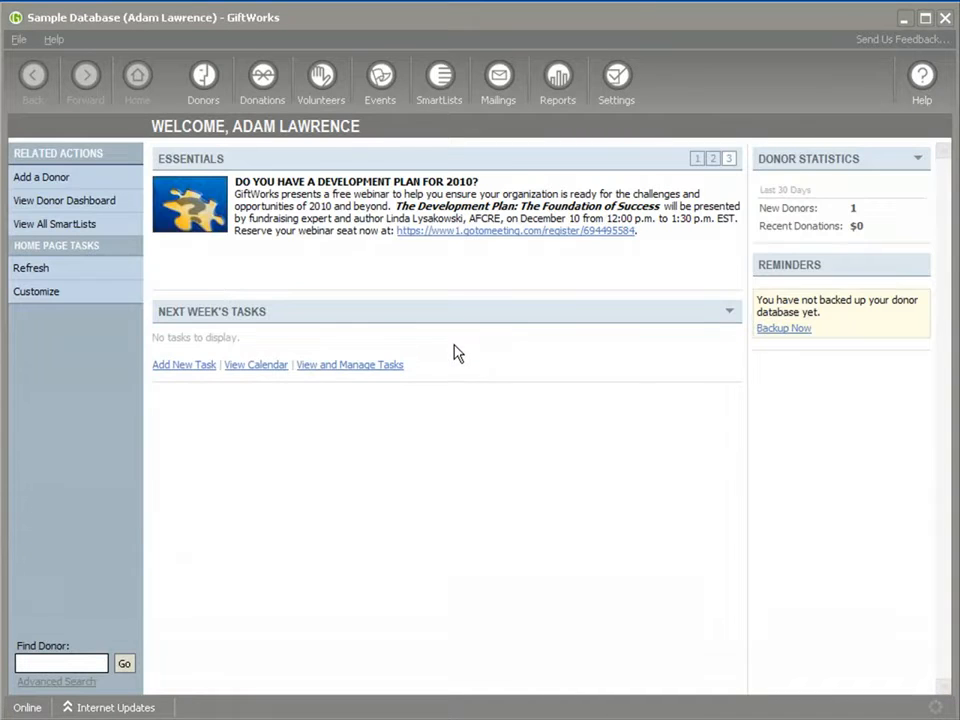
pyautogui.click(376, 102)
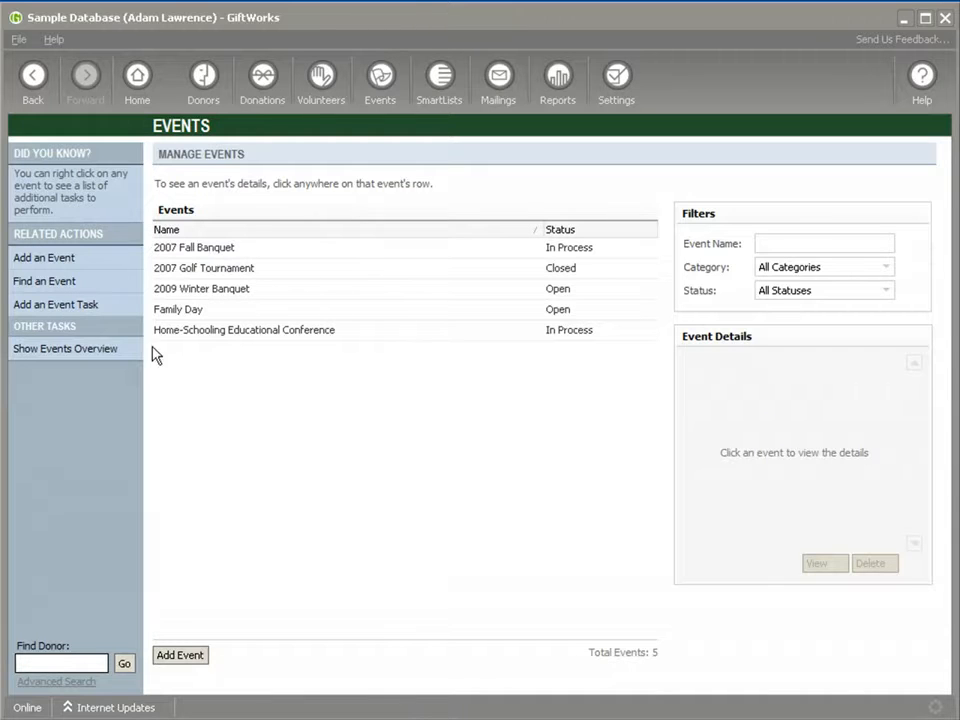
pyautogui.click(100, 350)
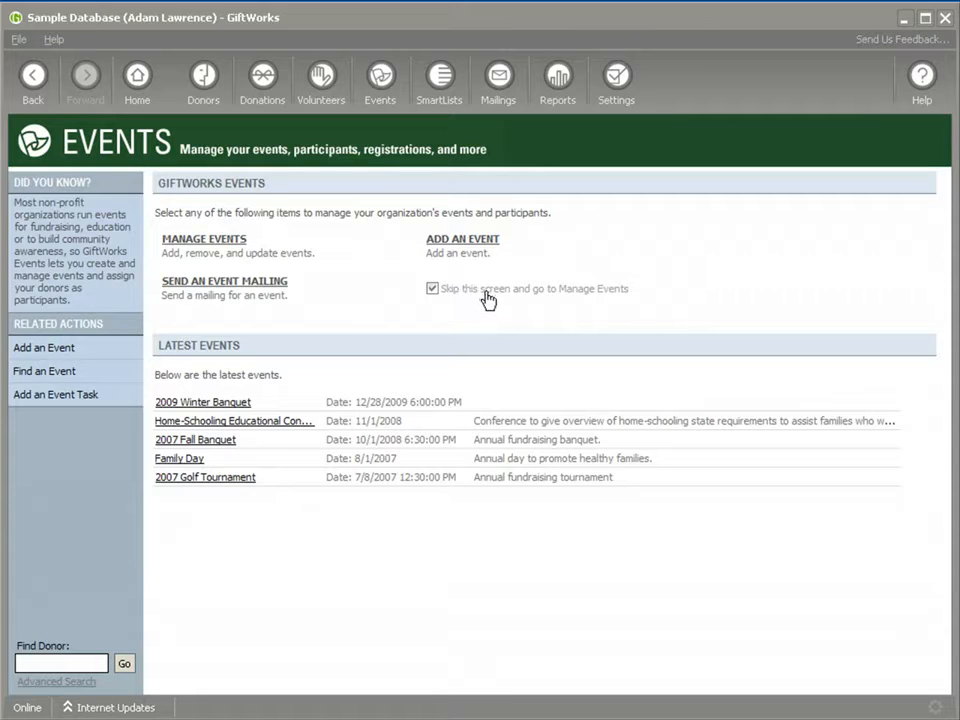
pyautogui.click(222, 241)
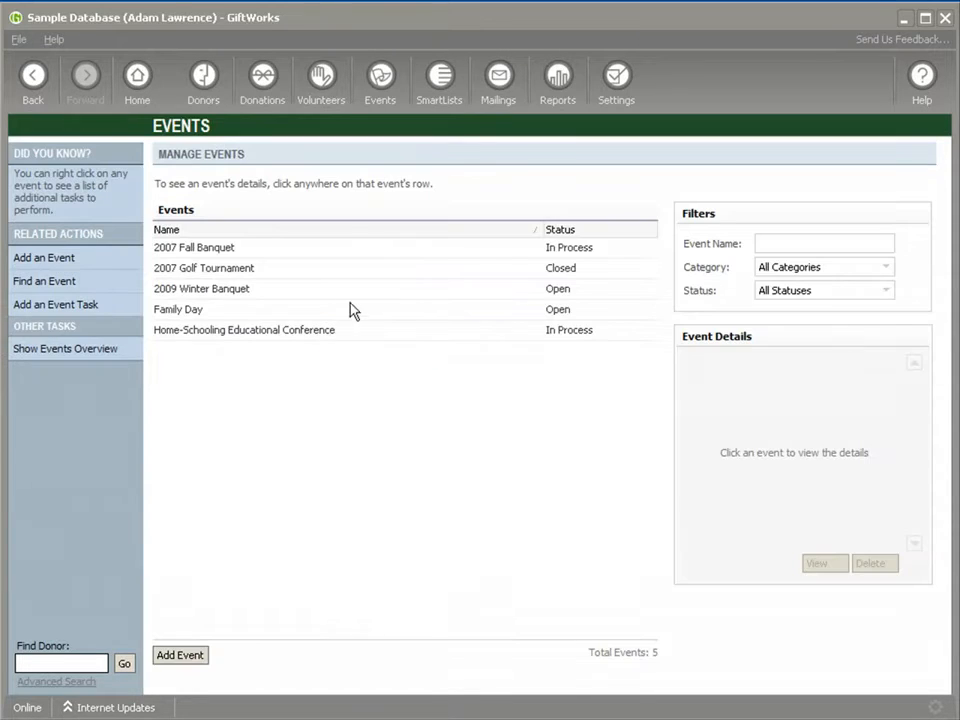
# Step: Edit the 2009 Winter Banquet event, set its status to In Process and save it
pyautogui.click(228, 292)
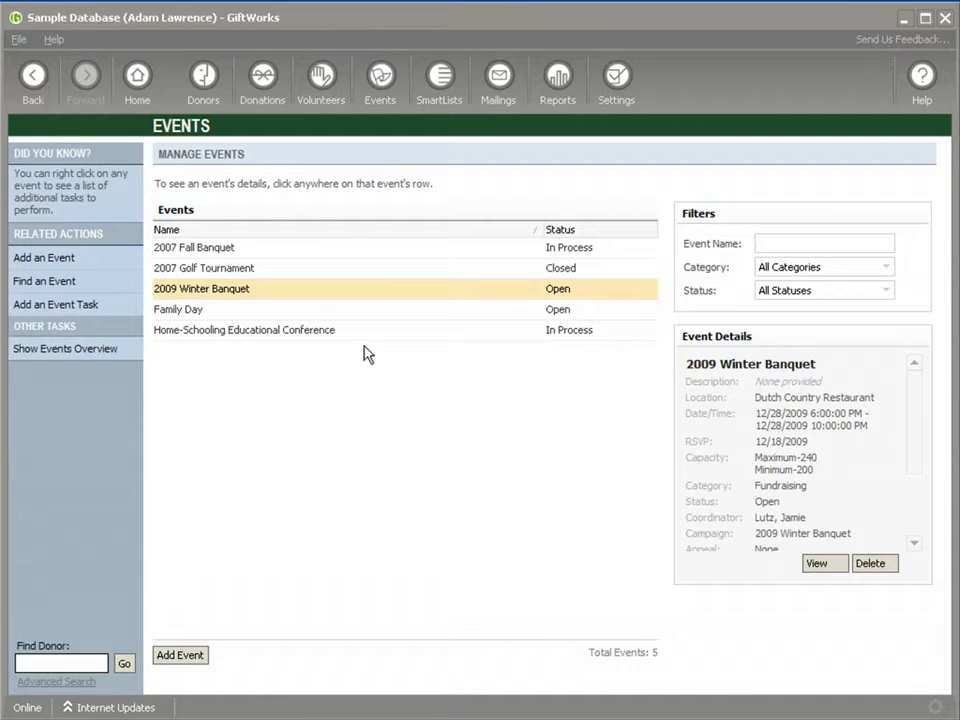
pyautogui.rightClick(218, 300)
pyautogui.click(243, 320)
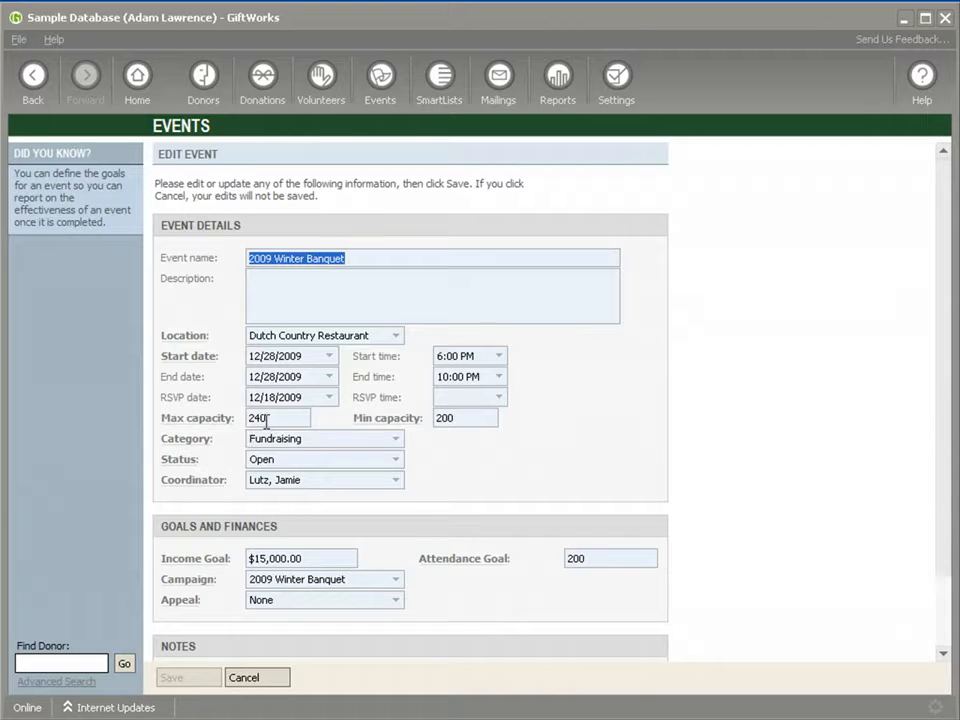
pyautogui.moveTo(390, 428)
pyautogui.click(300, 466)
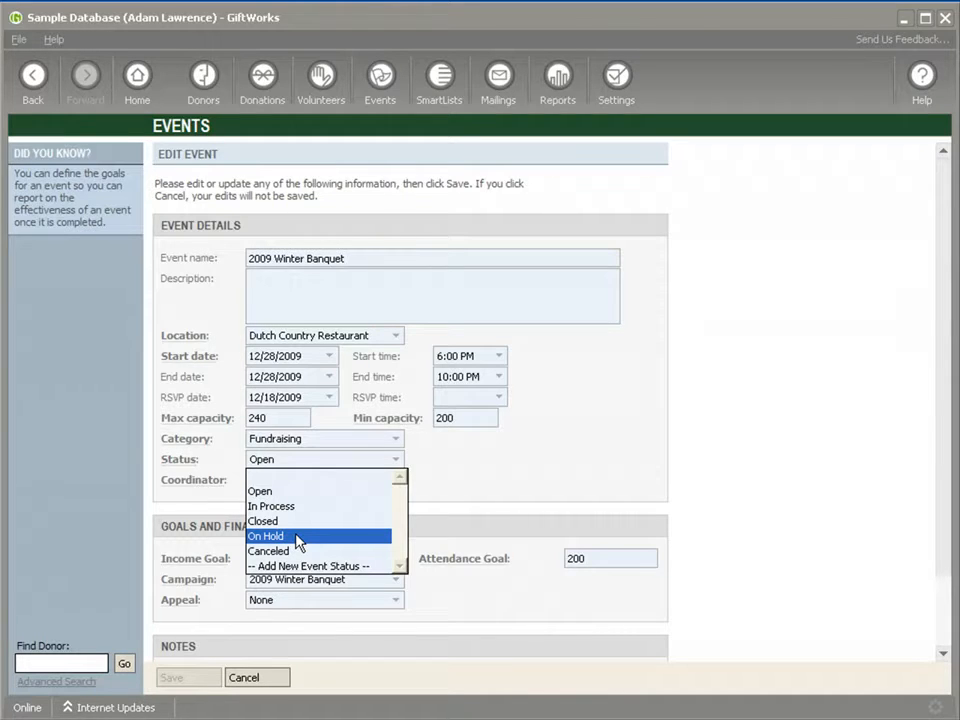
pyautogui.press('Up')
pyautogui.press('Return')
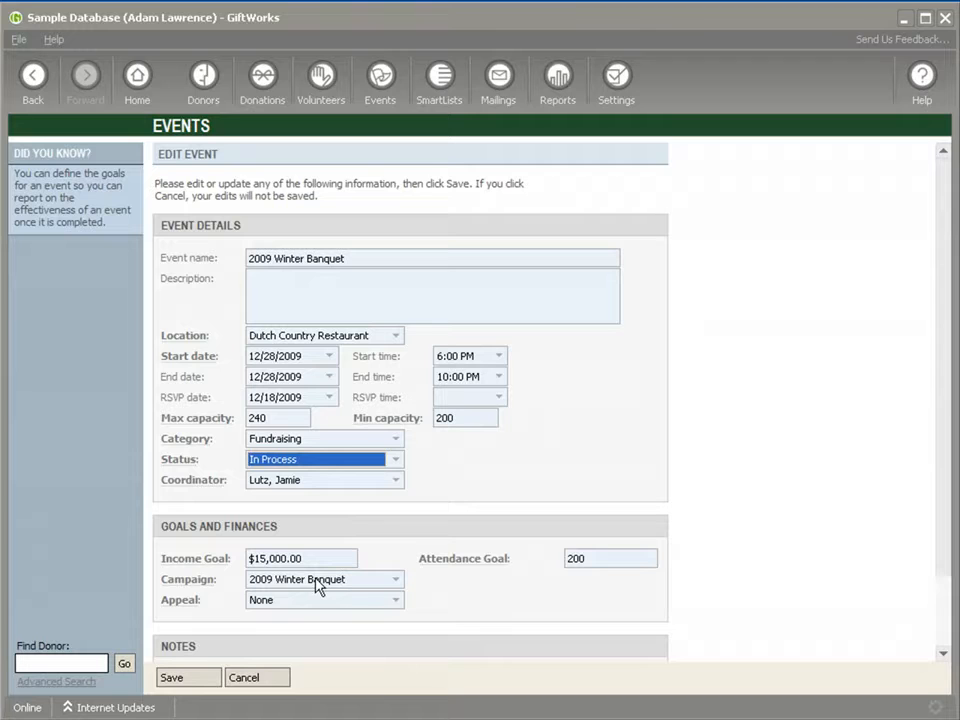
pyautogui.scroll(-2, 563, 618)
pyautogui.click(184, 680)
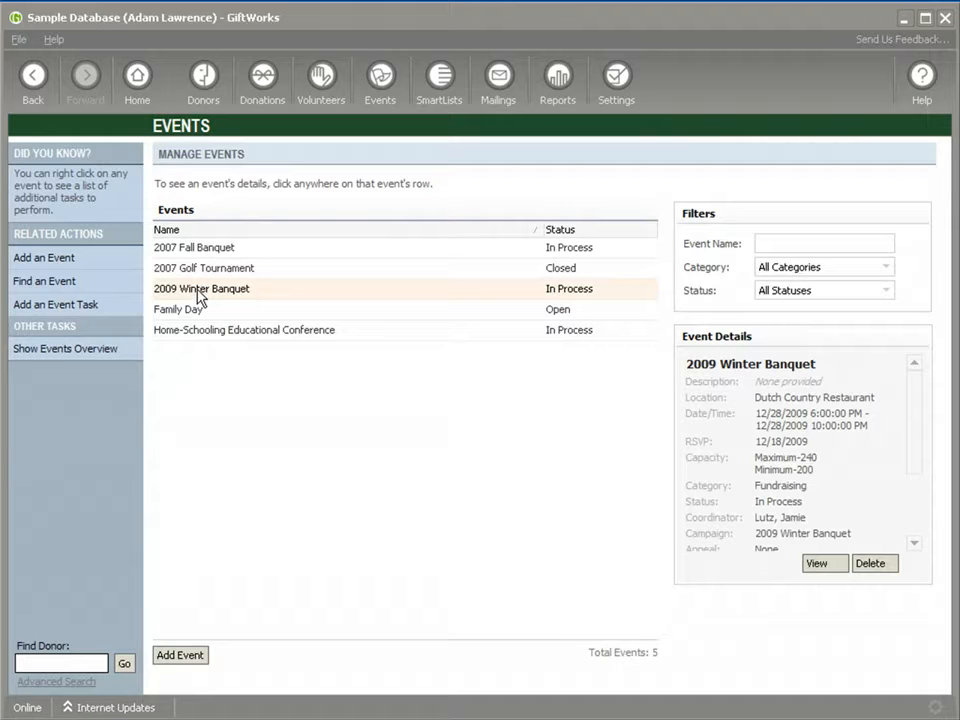
# Step: Open the 2009 Winter Banquet details and review its summary, activities, participants, reservations, expenses and tasks
pyautogui.click(199, 292)
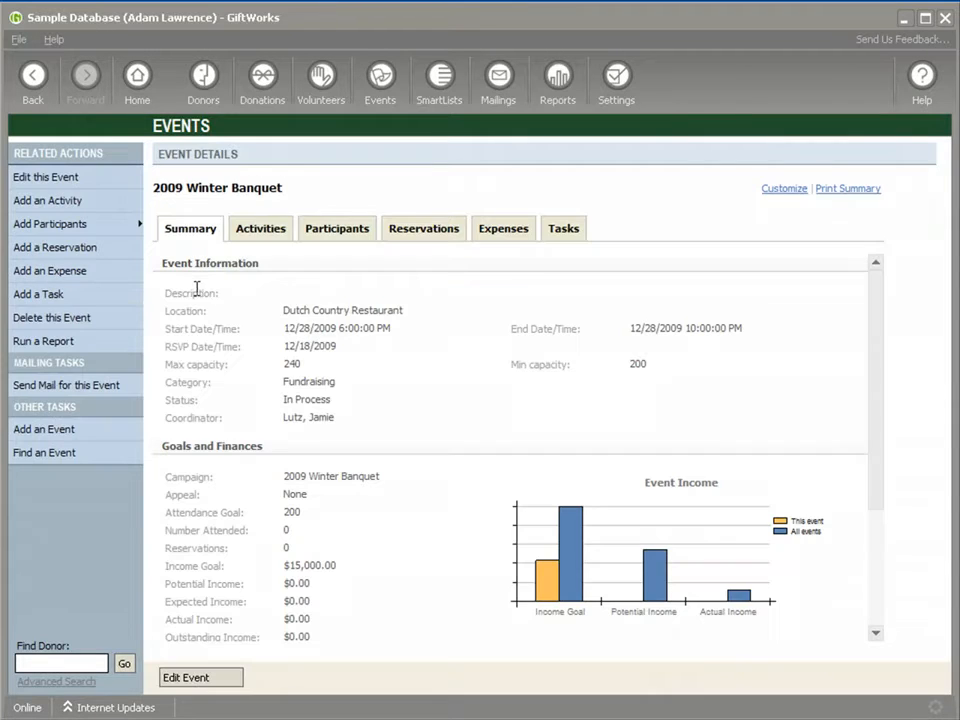
pyautogui.click(259, 236)
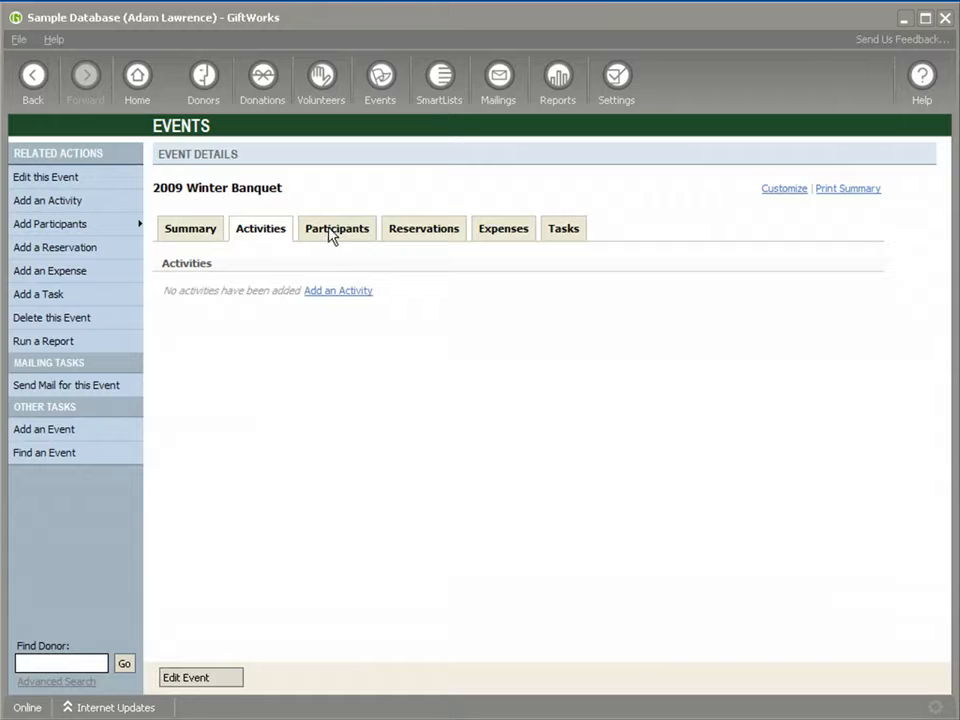
pyautogui.click(334, 234)
pyautogui.click(413, 231)
pyautogui.click(505, 229)
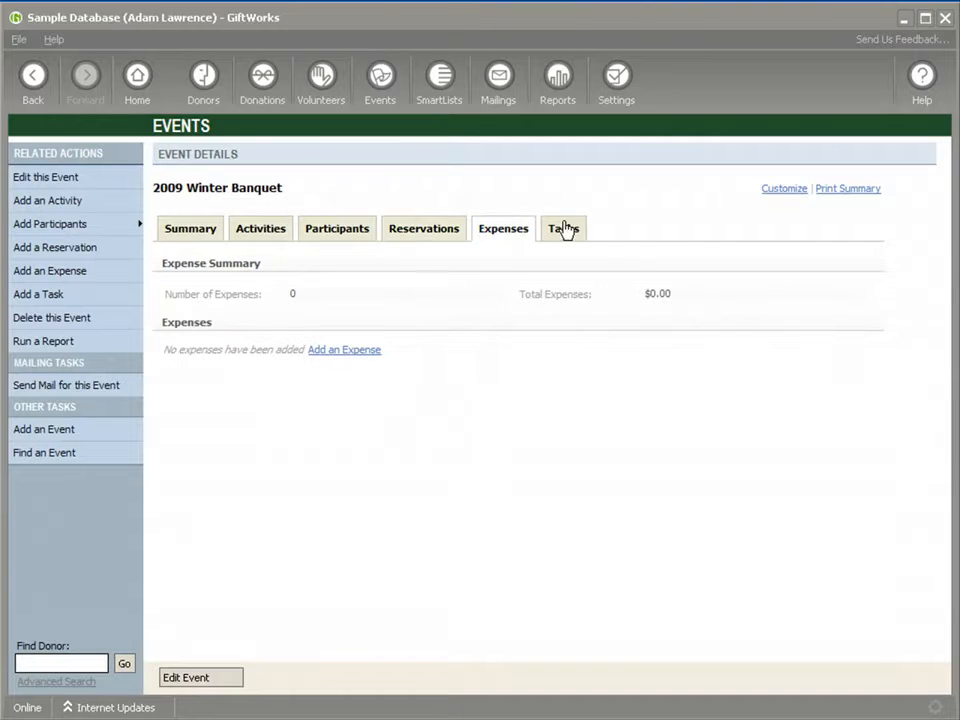
pyautogui.click(564, 228)
pyautogui.click(259, 238)
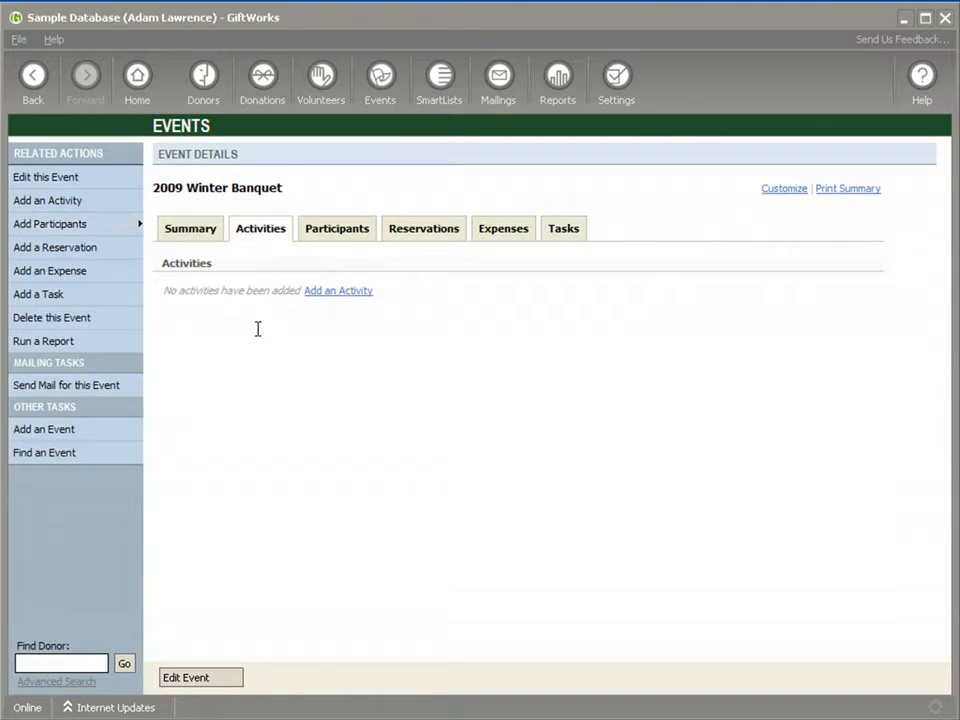
pyautogui.click(195, 230)
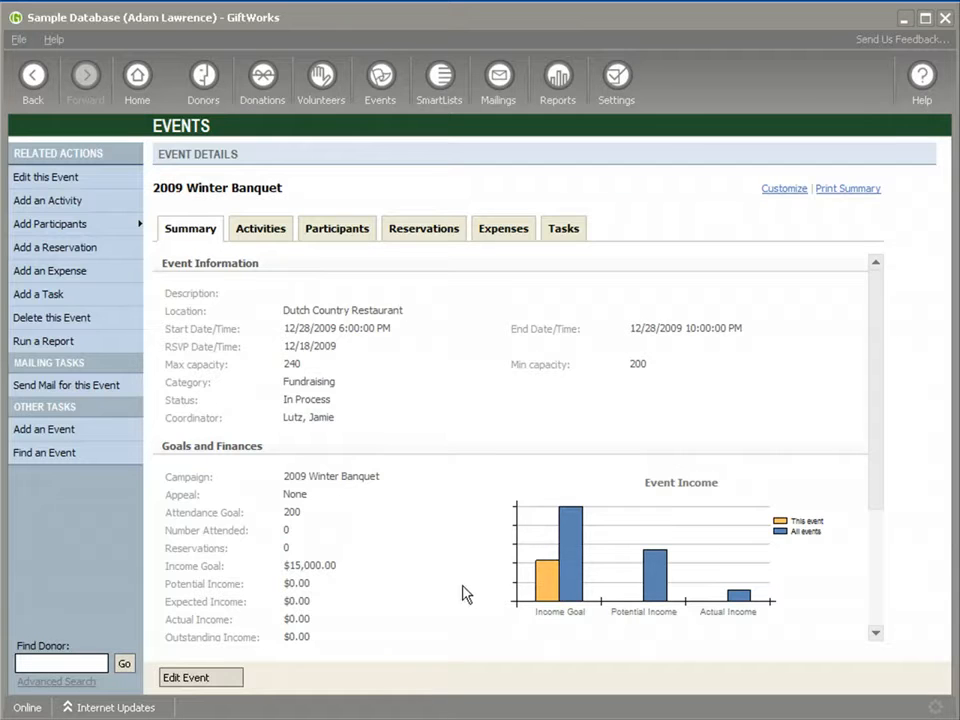
pyautogui.moveTo(547, 579)
# Step: Start a new activity for the 2009 Winter Banquet named Meal Tickets, priced at $25.00 with 240 available
pyautogui.click(252, 233)
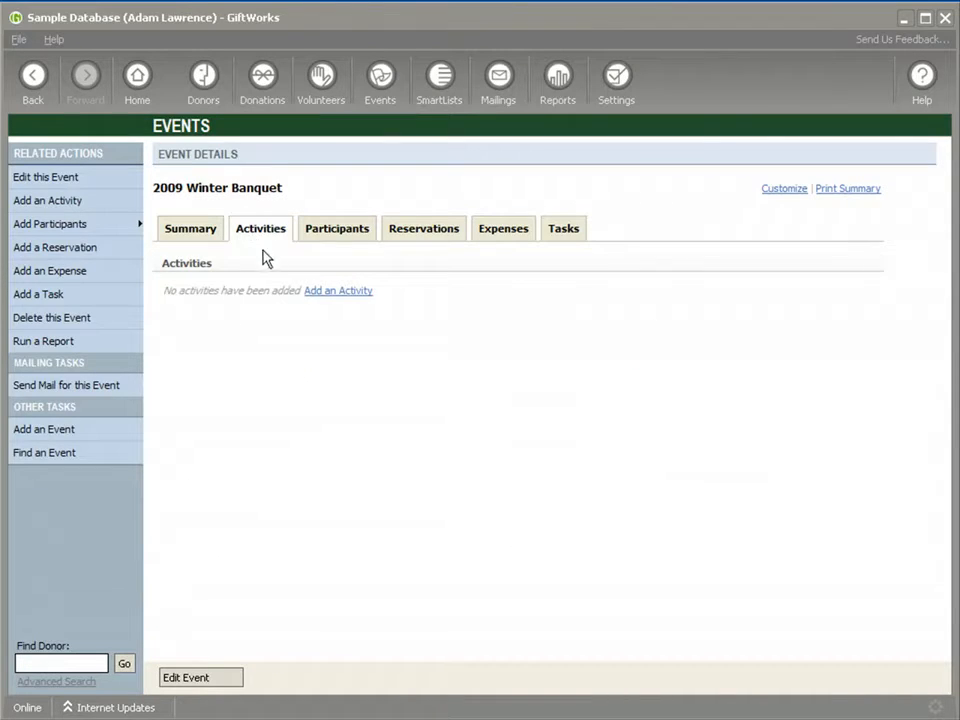
pyautogui.click(329, 295)
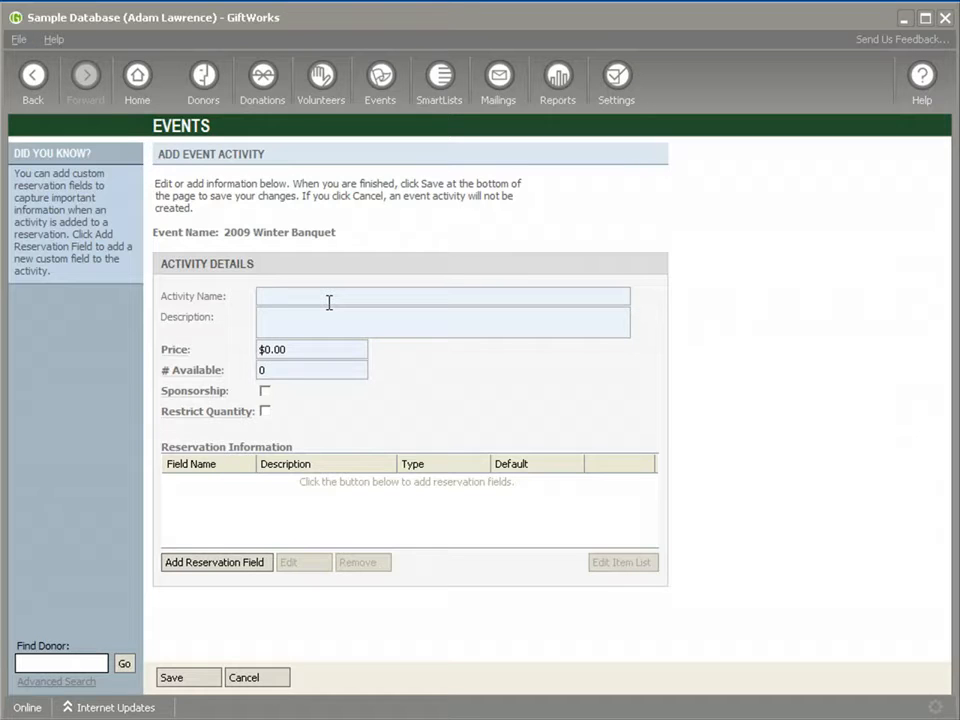
pyautogui.write('Meal Tickets')
pyautogui.moveTo(296, 348); pyautogui.dragTo(252, 355)
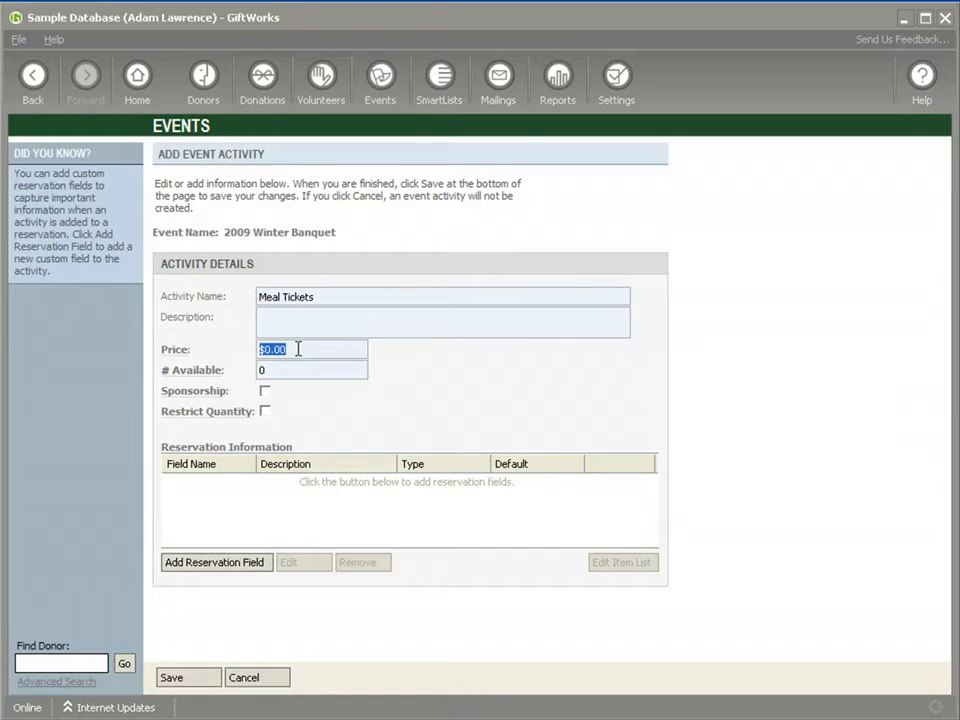
pyautogui.write('$25.00')
pyautogui.press('Tab')
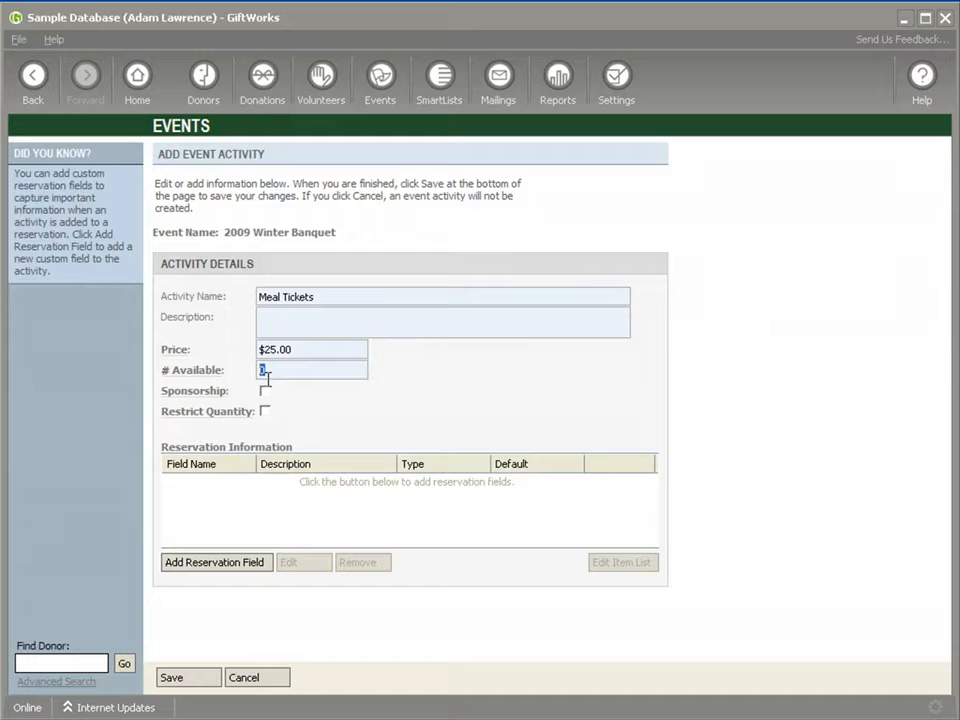
pyautogui.write('240')
pyautogui.moveTo(240, 401)
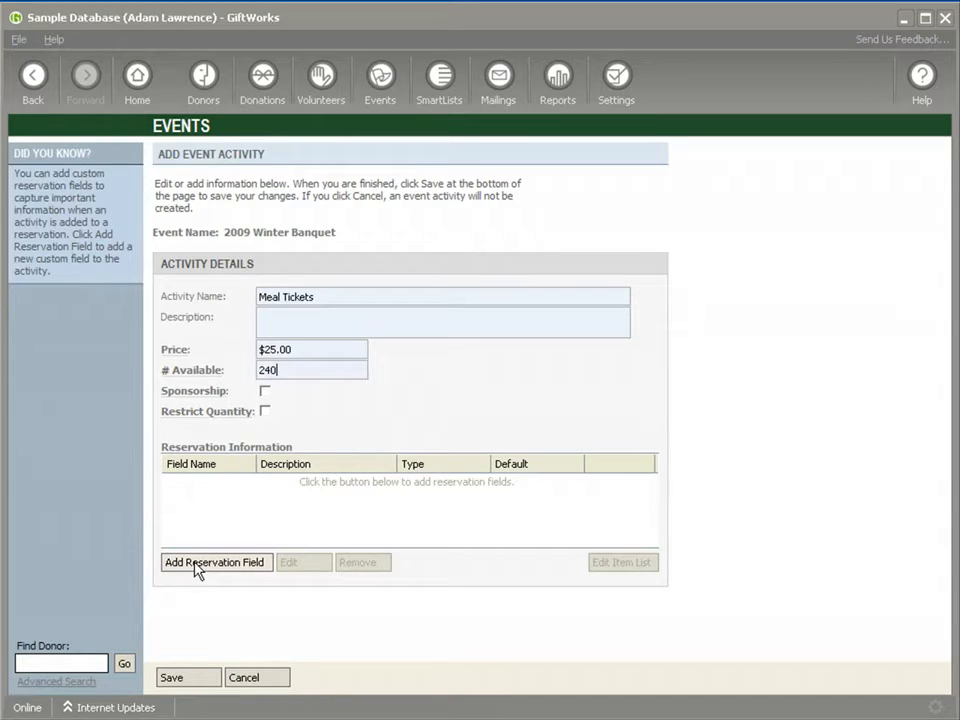
# Step: Add a List Dropdown reservation field named Meal Choice to the Meal Tickets activity
pyautogui.click(197, 566)
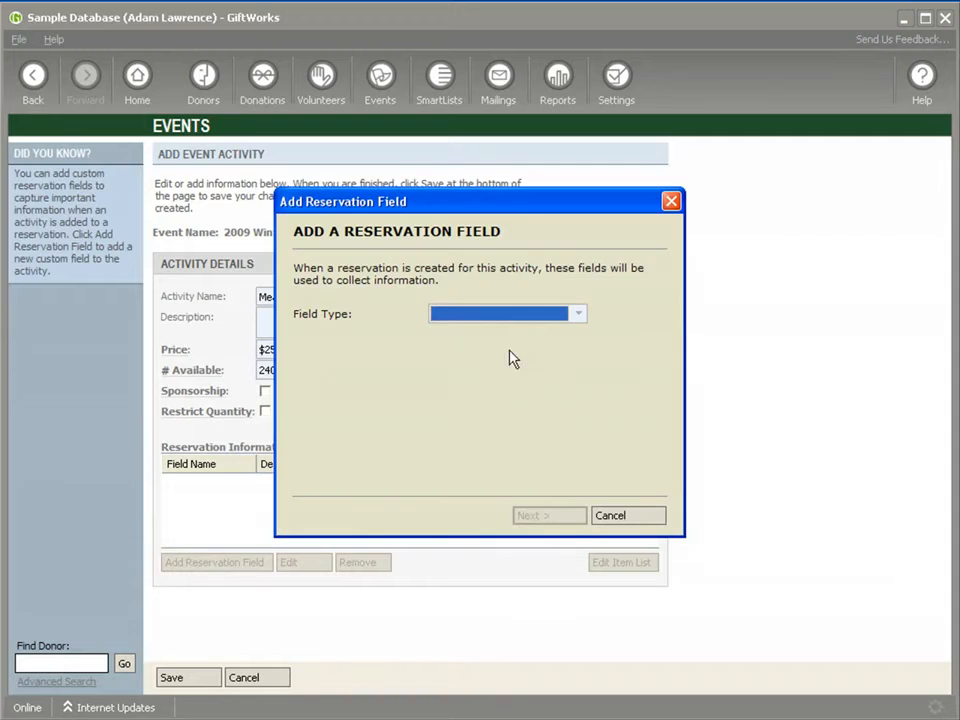
pyautogui.click(568, 318)
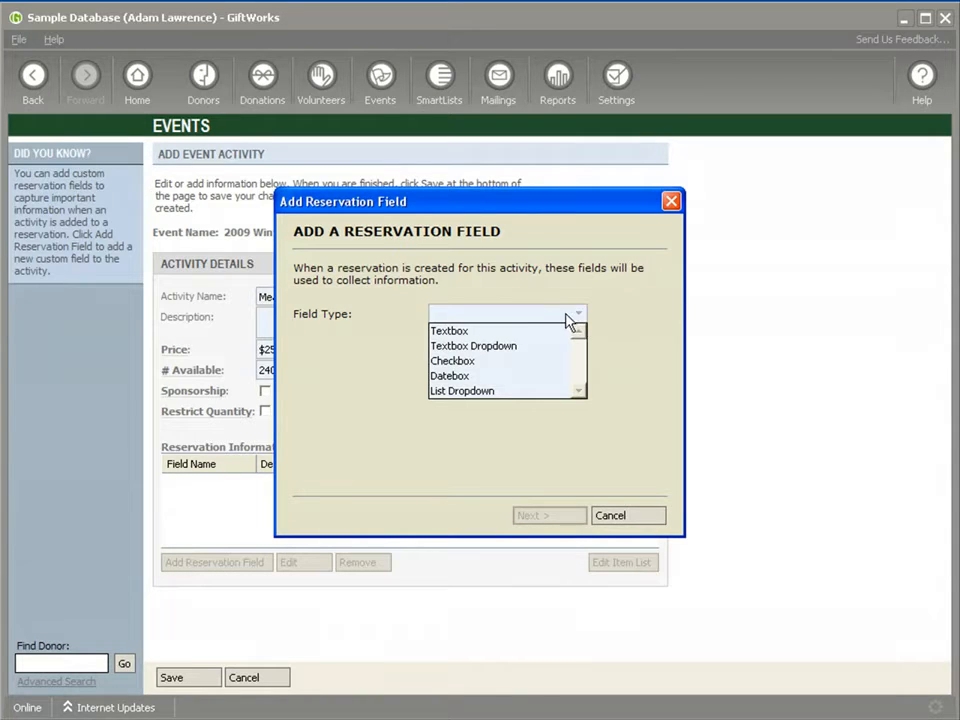
pyautogui.click(462, 391)
pyautogui.click(544, 518)
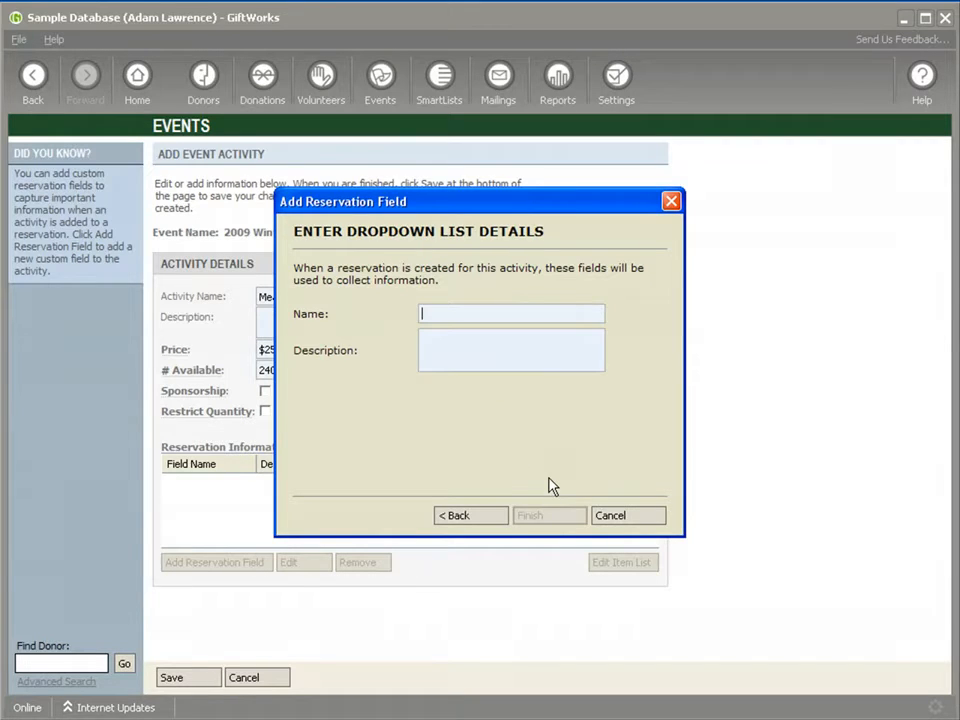
pyautogui.write('Meal Choice')
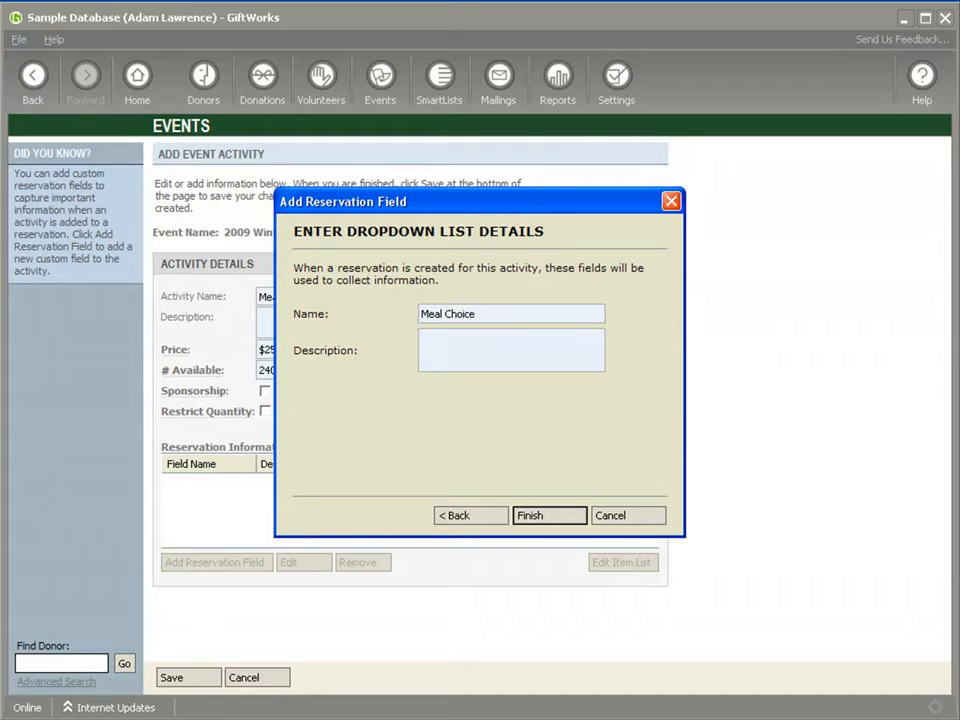
pyautogui.click(550, 517)
# Step: Add Chicken and Beef as the list items of the Meal Choice field and save the list
pyautogui.click(441, 306)
pyautogui.write('Chicken')
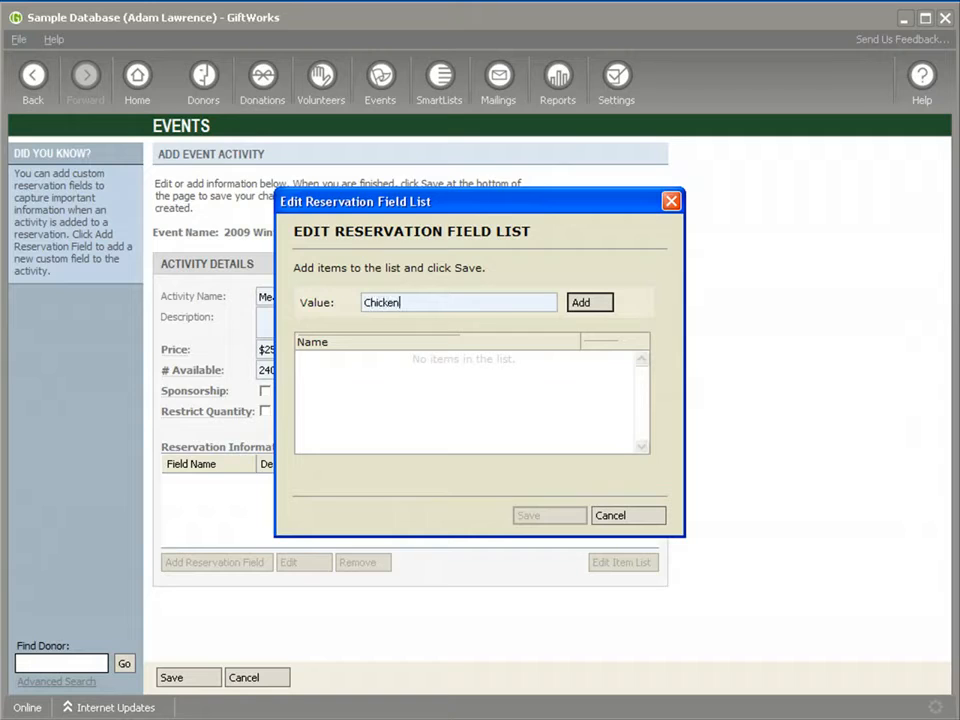
pyautogui.click(582, 307)
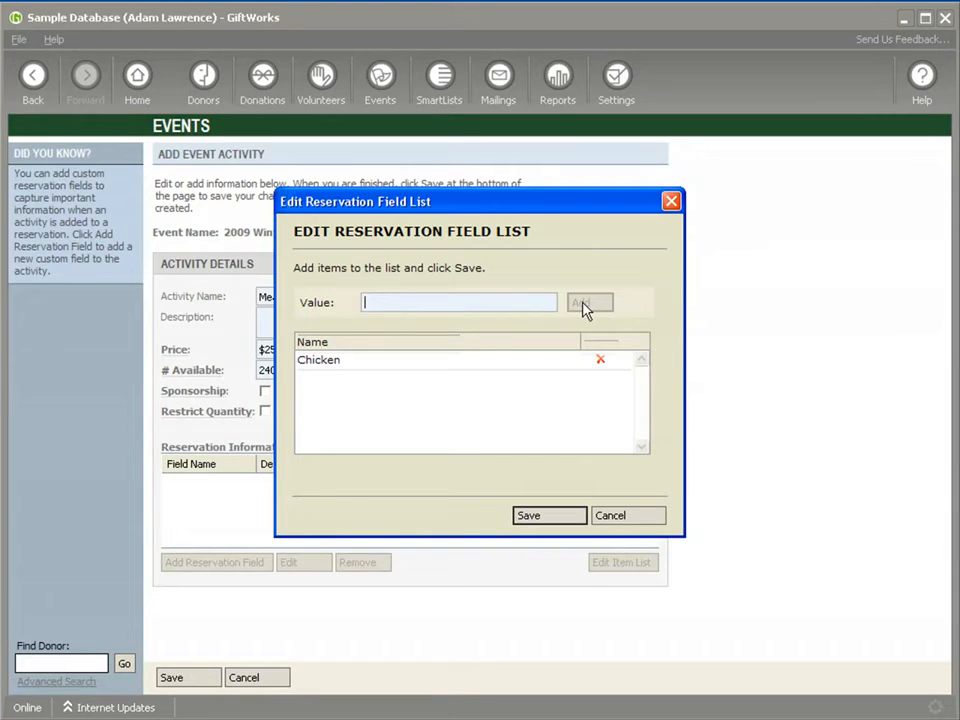
pyautogui.write('Beef')
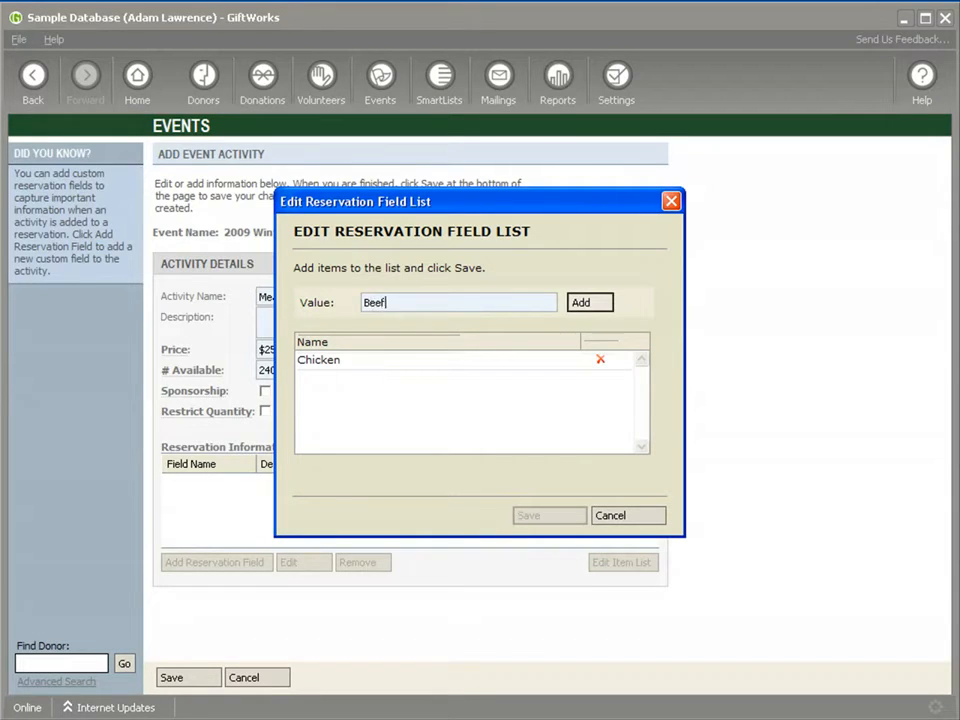
pyautogui.click(590, 303)
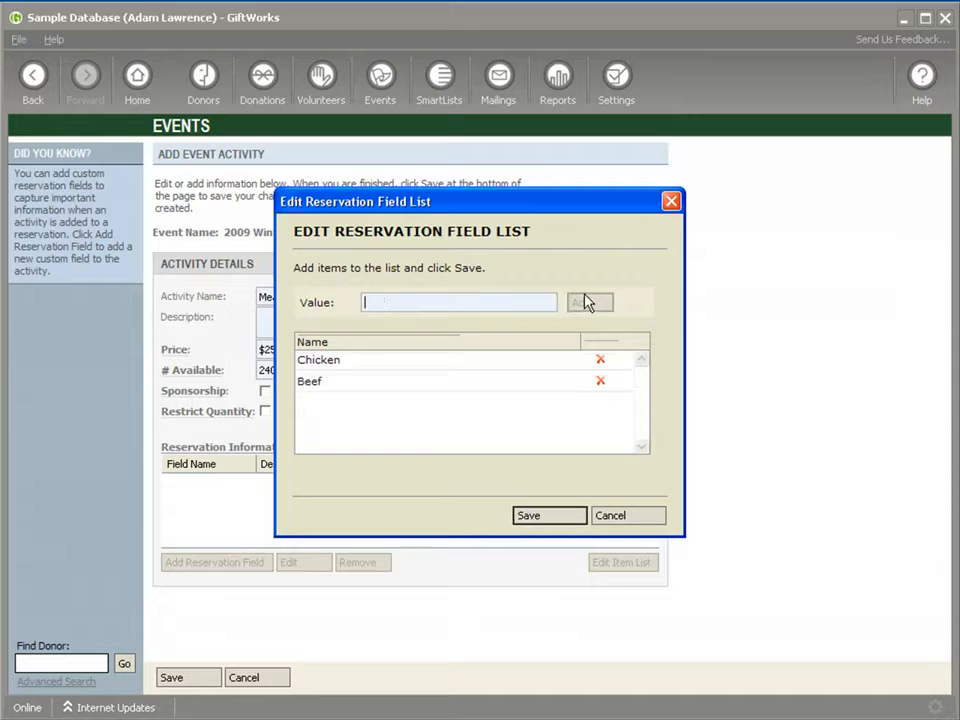
pyautogui.click(545, 518)
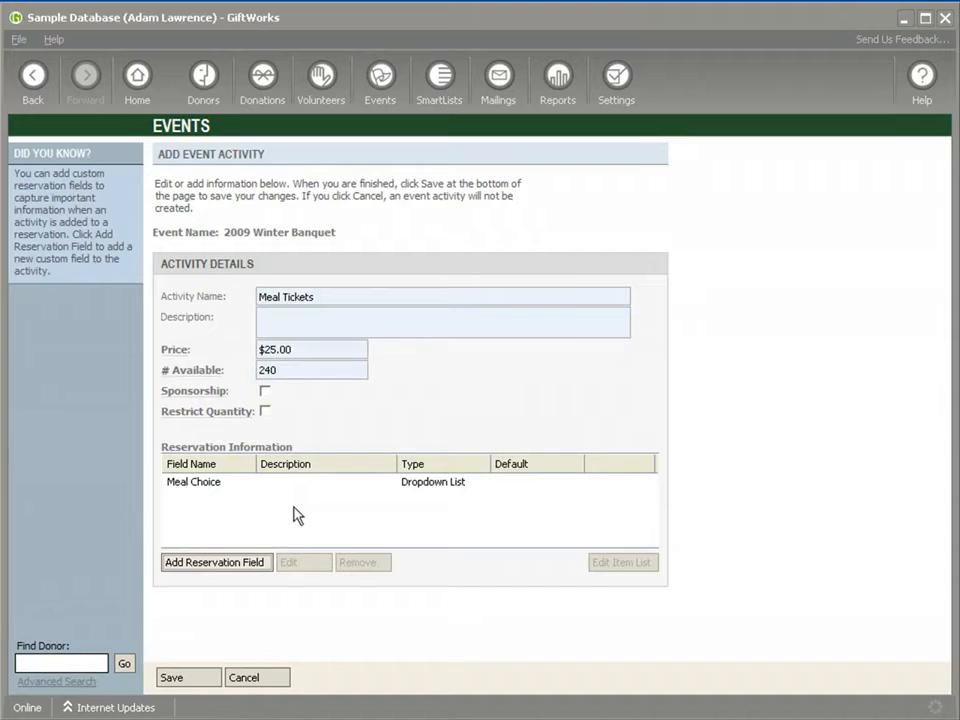
# Step: Add a Textbox reservation field named Ticket No. to the Meal Tickets activity
pyautogui.click(210, 563)
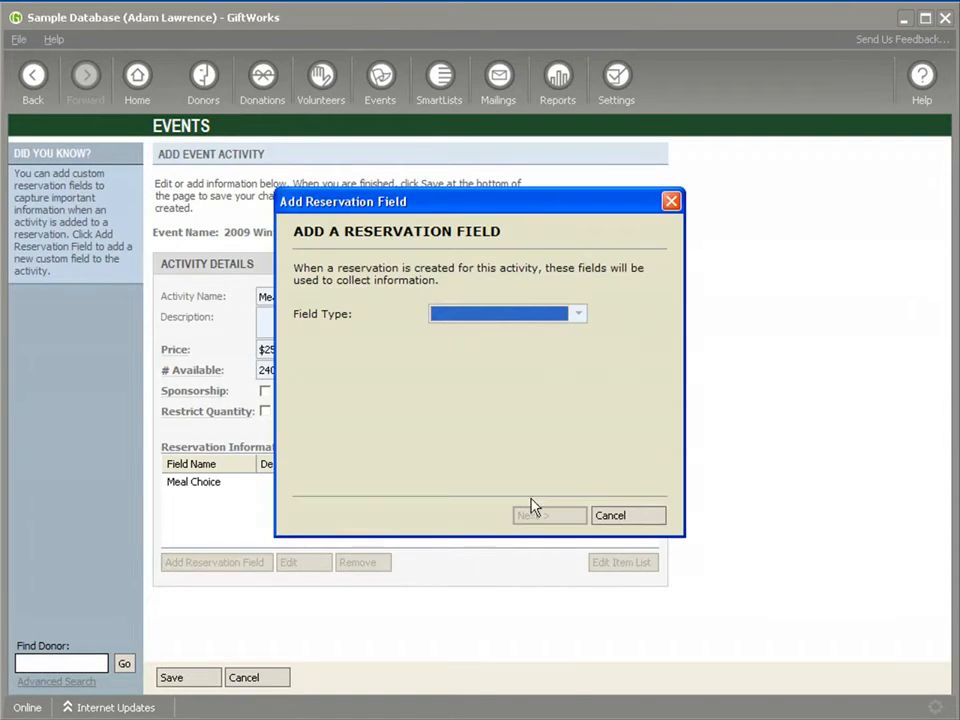
pyautogui.click(578, 314)
pyautogui.click(545, 336)
pyautogui.click(557, 518)
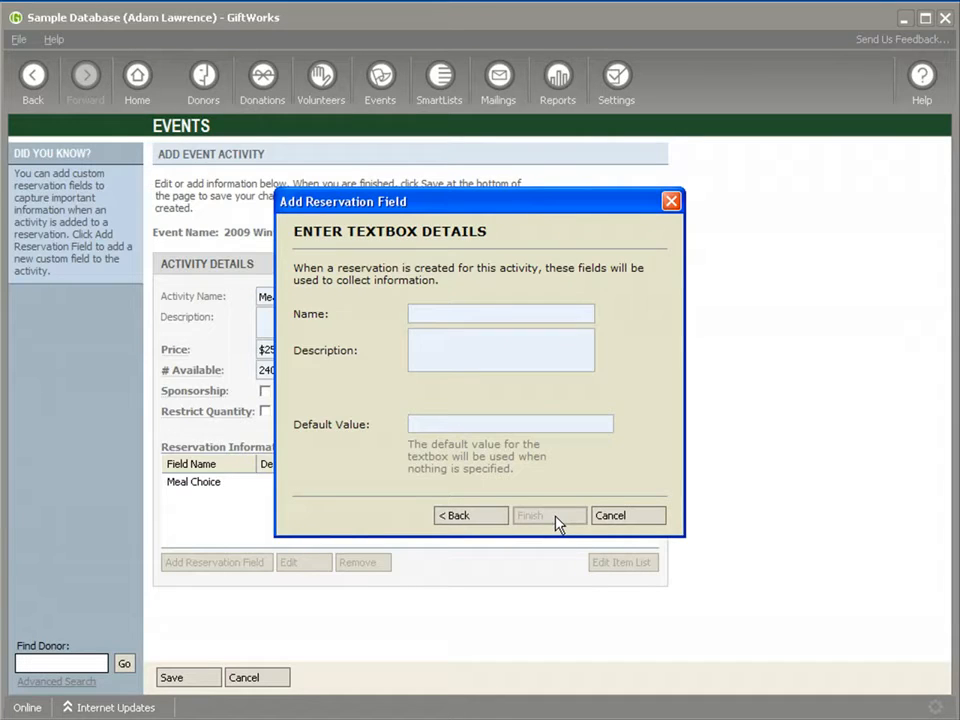
pyautogui.write('ticket')
pyautogui.press('BackSpace')
pyautogui.press('BackSpace')
pyautogui.press('BackSpace')
pyautogui.press('BackSpace')
pyautogui.press('BackSpace')
pyautogui.press('BackSpace')
pyautogui.write('Tieck')
pyautogui.press('BackSpace')
pyautogui.press('BackSpace')
pyautogui.press('BackSpace')
pyautogui.write('cket No.')
pyautogui.click(555, 519)
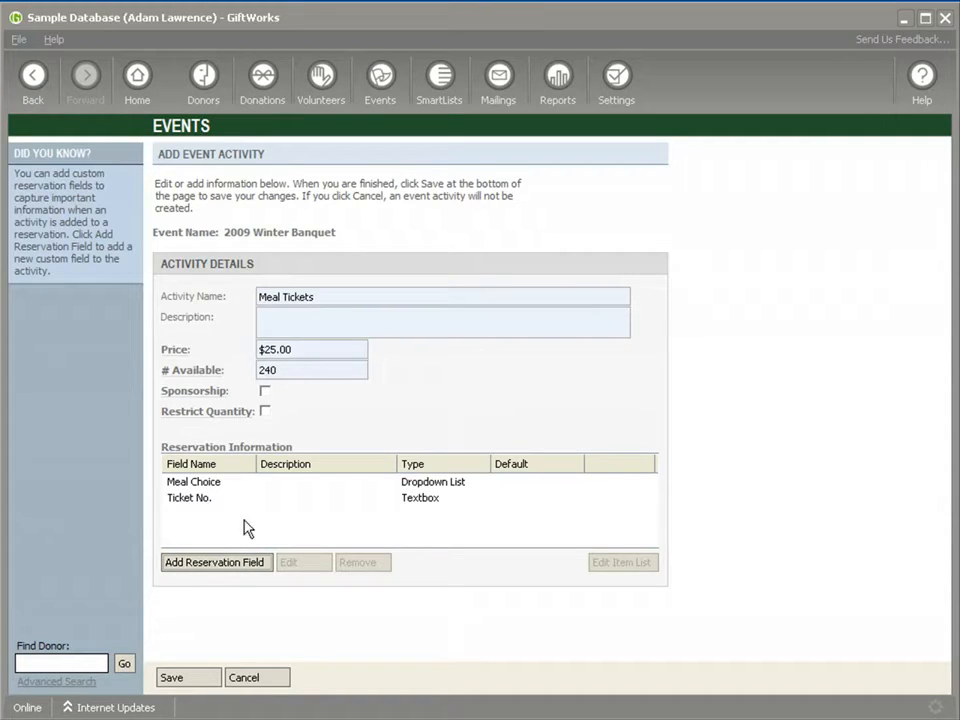
# Step: Add a List Dropdown reservation field named Table to the Meal Tickets activity
pyautogui.click(223, 565)
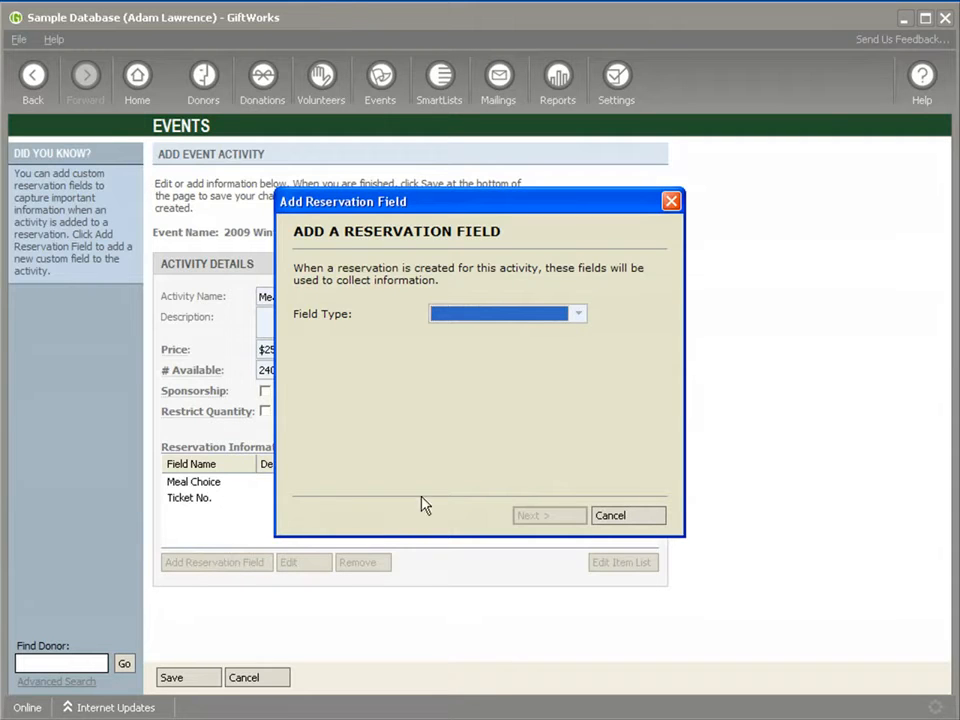
pyautogui.click(577, 315)
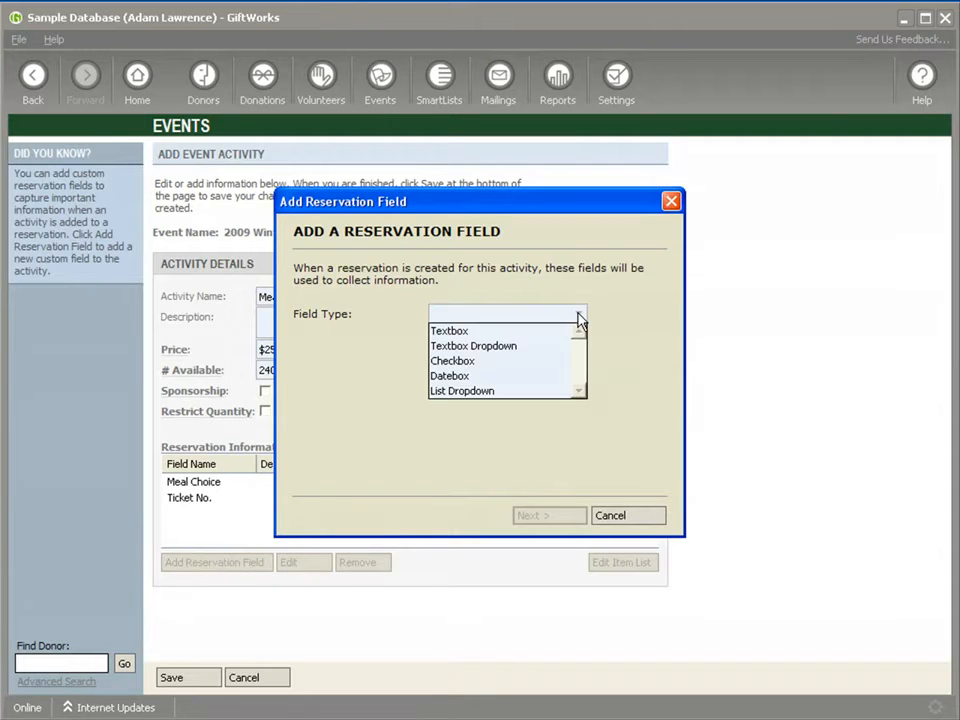
pyautogui.click(490, 391)
pyautogui.click(538, 515)
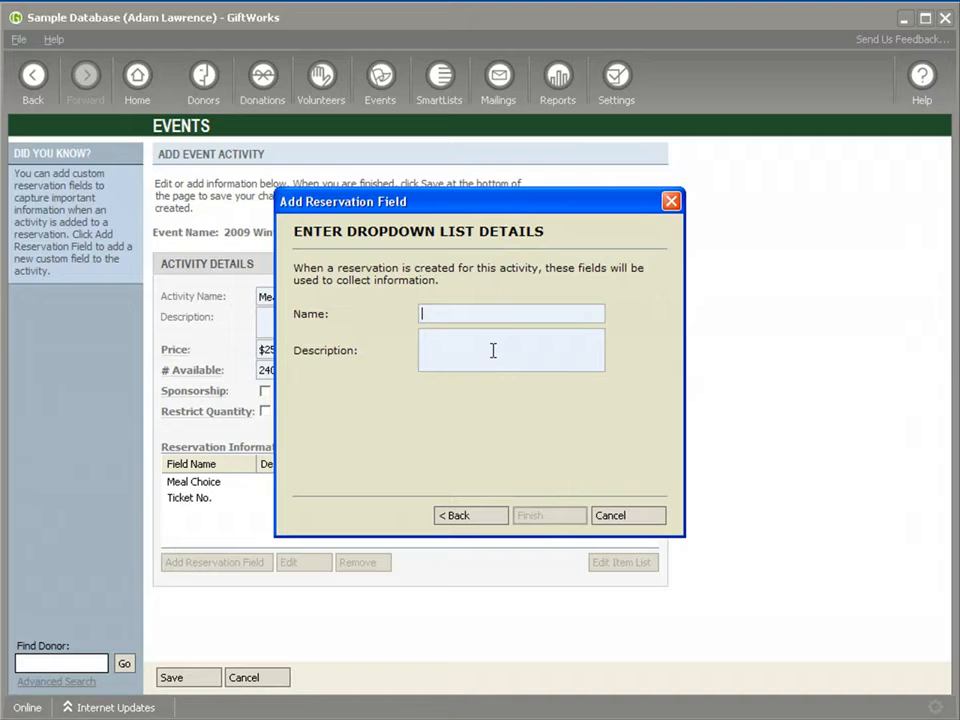
pyautogui.write('Table')
pyautogui.click(538, 515)
# Step: Add Table 1, Table 2 and Table 3 as the list items of the Table field and save the list
pyautogui.write('Table 1')
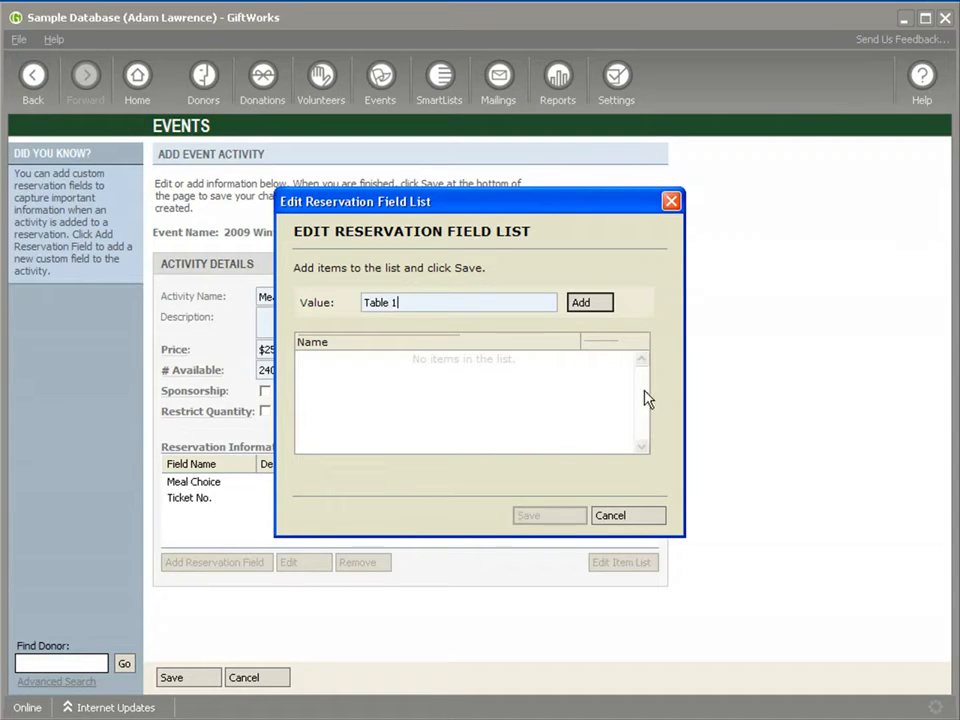
pyautogui.click(587, 308)
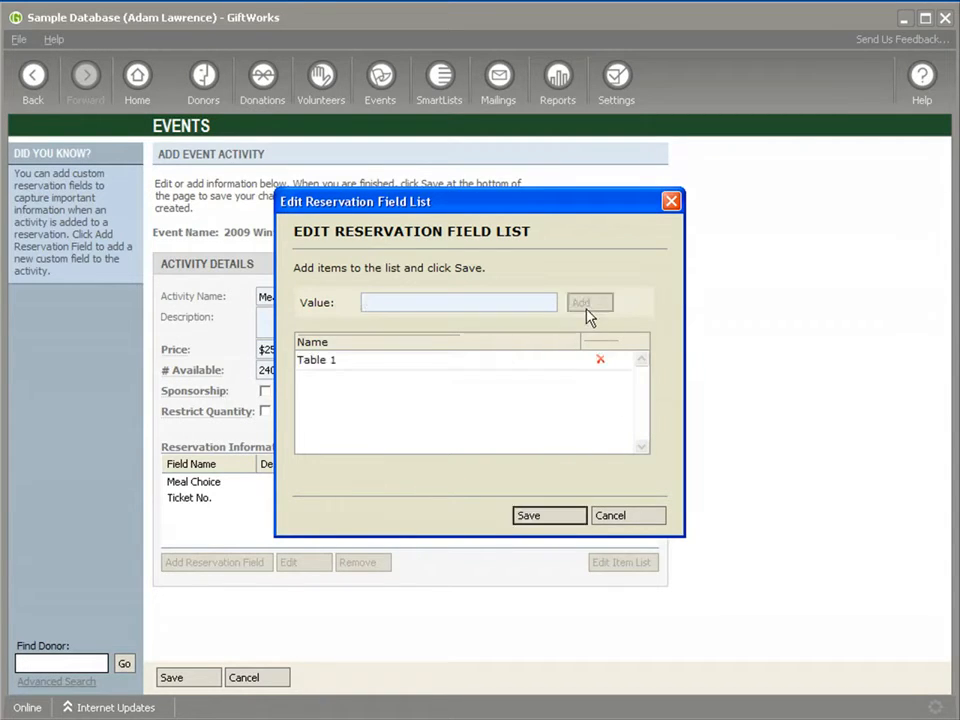
pyautogui.write('Table 2')
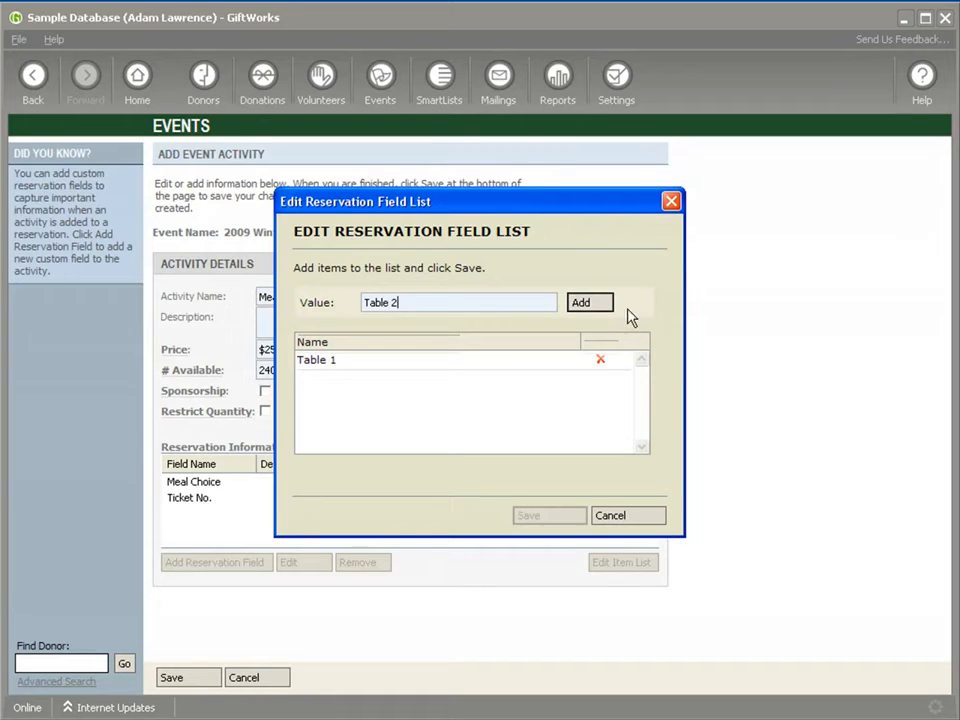
pyautogui.click(603, 306)
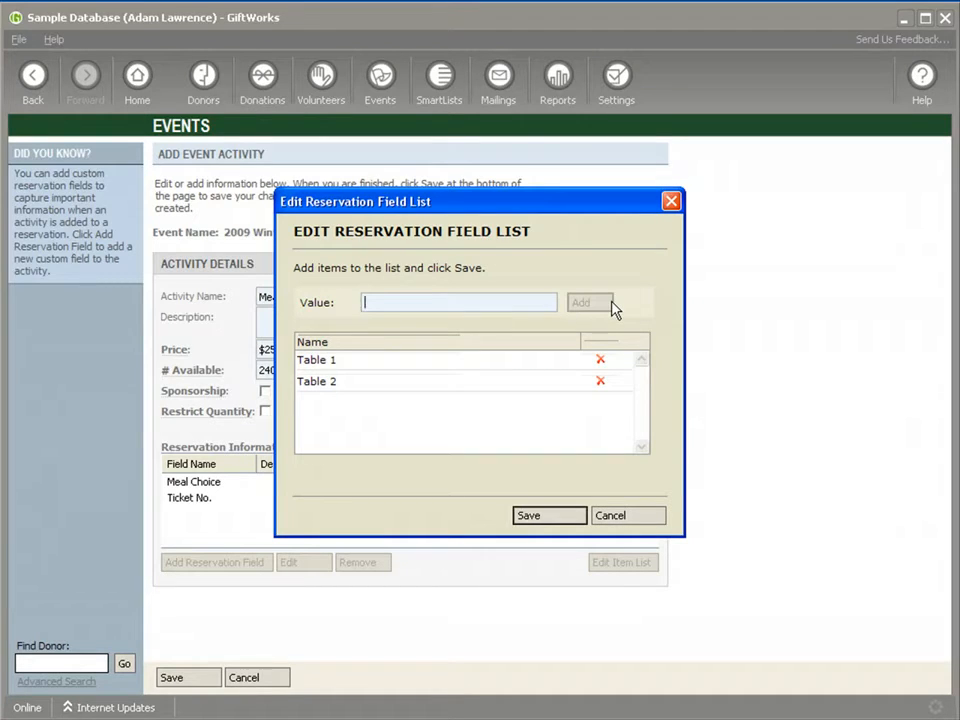
pyautogui.write('Table')
pyautogui.write('3')
pyautogui.click(579, 302)
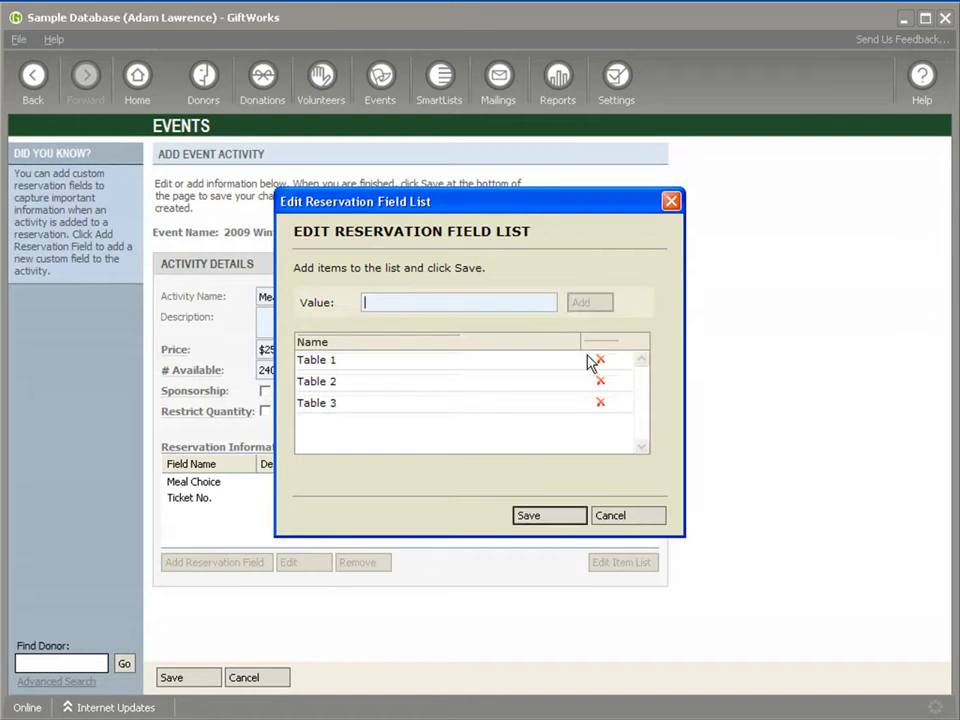
pyautogui.click(553, 516)
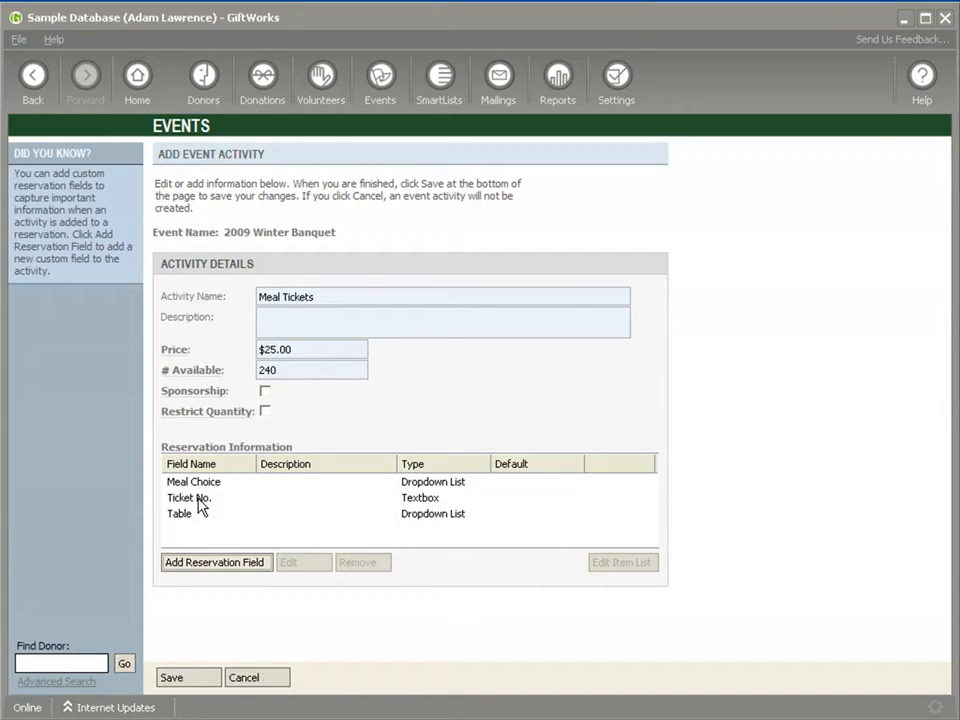
# Step: Restrict the quantity of the Meal Tickets activity and save the activity
pyautogui.click(265, 411)
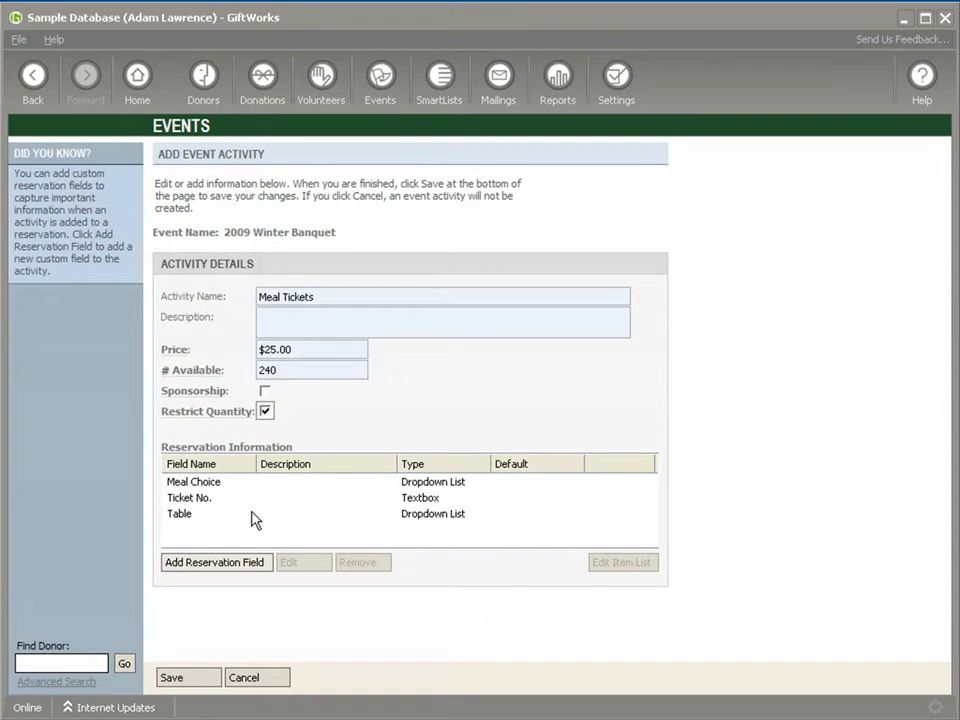
pyautogui.click(189, 683)
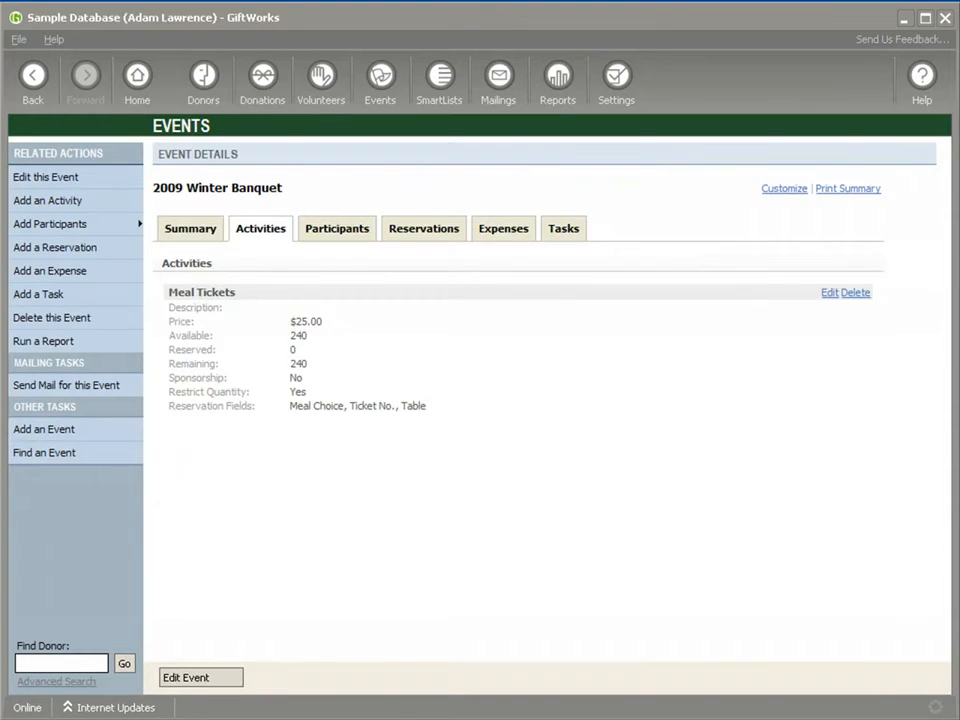
# Step: Add an activity named Meal Ticket - Table 1 to the event with a price of $25 and 8 available, and save it
pyautogui.click(50, 203)
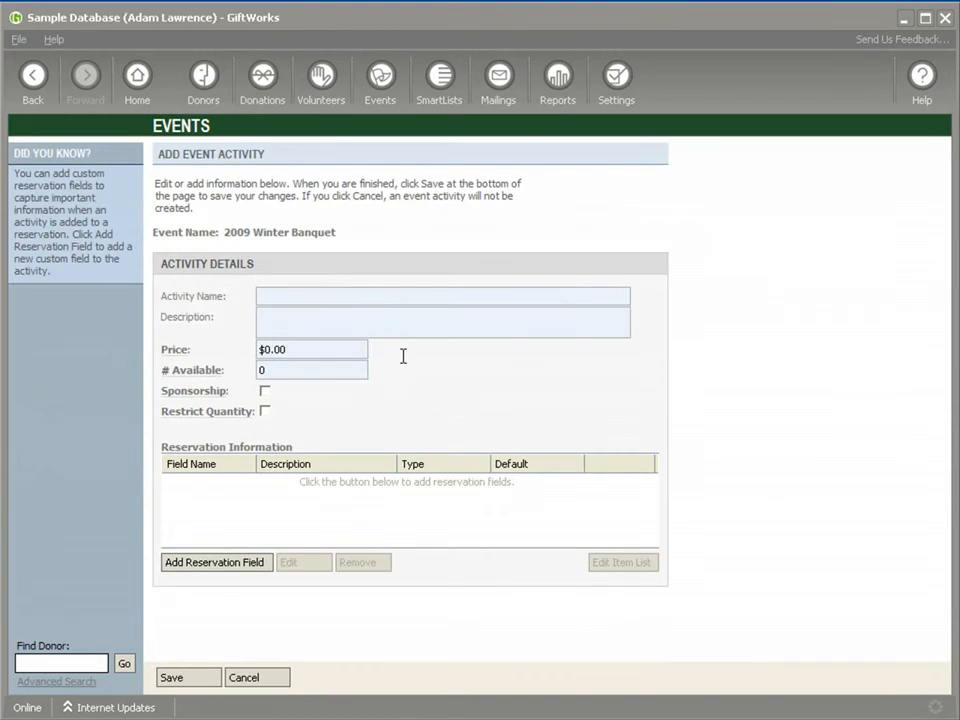
pyautogui.write('Meal Ticket - Table 1')
pyautogui.moveTo(291, 348); pyautogui.dragTo(257, 354)
pyautogui.write('$25')
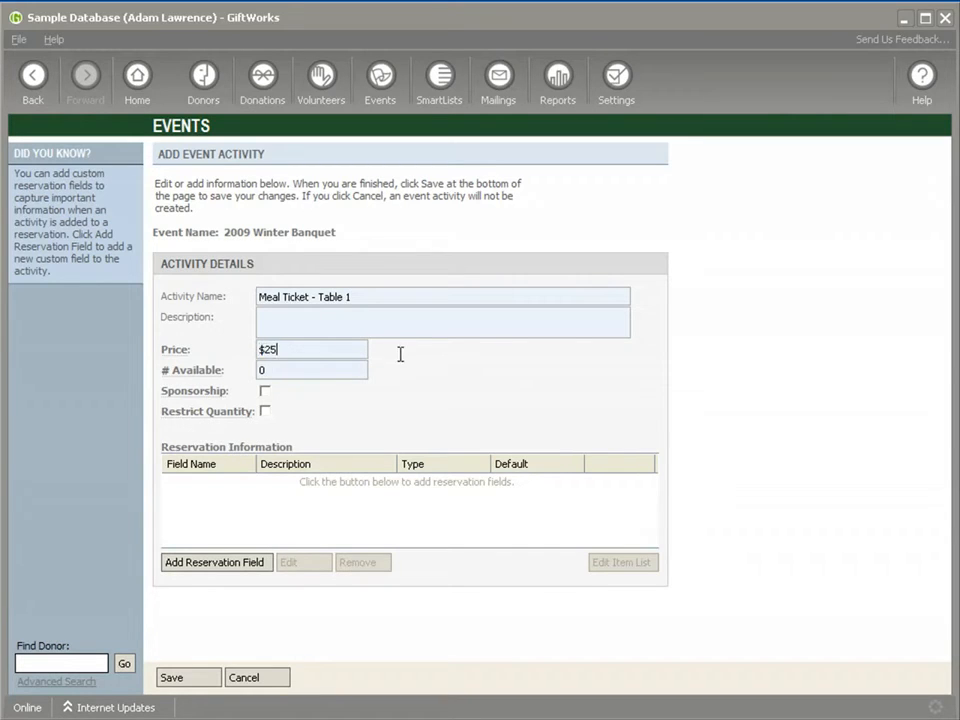
pyautogui.moveTo(311, 371); pyautogui.dragTo(236, 371)
pyautogui.write('8')
pyautogui.click(190, 680)
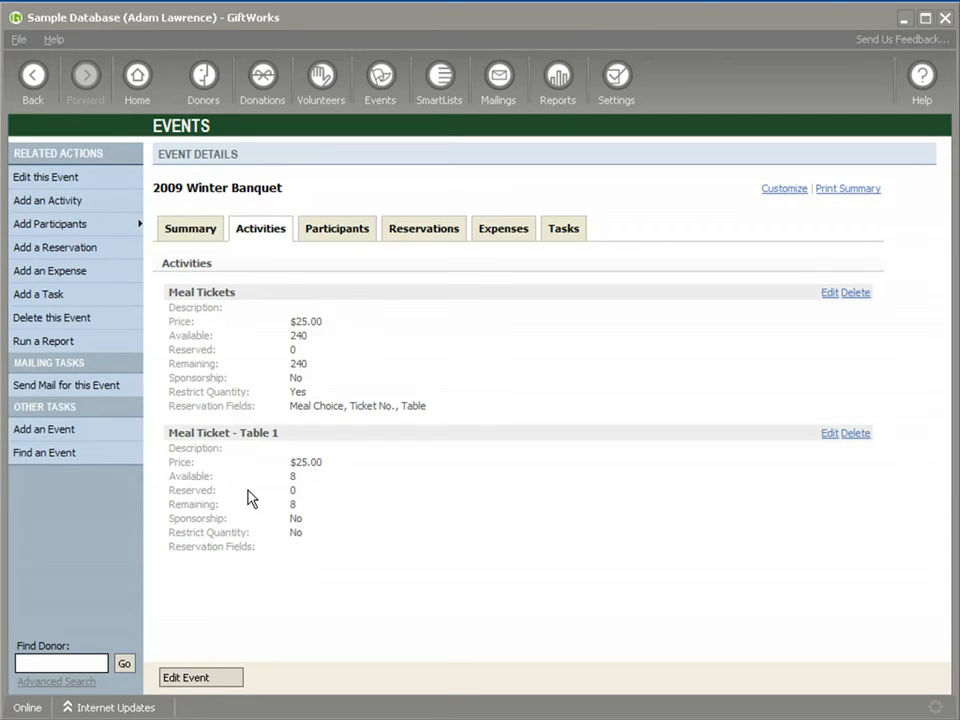
# Step: Start a new activity named Table Sponsorship with a price of $200 and 30 available, marked as a sponsorship
pyautogui.click(72, 202)
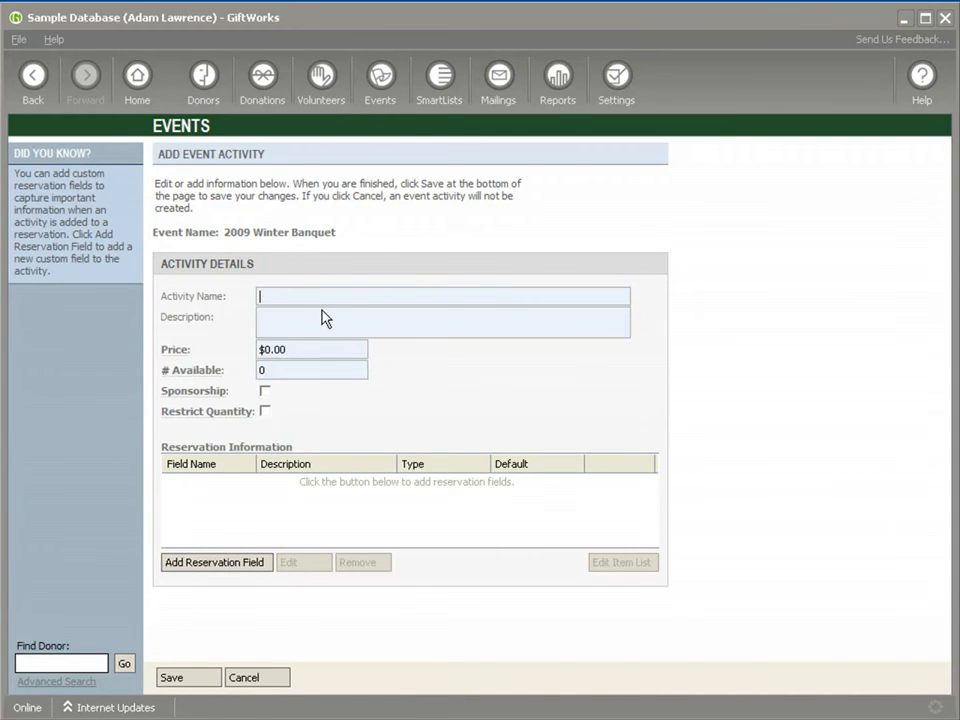
pyautogui.write('abl')
pyautogui.press('BackSpace')
pyautogui.press('BackSpace')
pyautogui.press('BackSpace')
pyautogui.write('Tb')
pyautogui.press('BackSpace')
pyautogui.write('able Sponsorship')
pyautogui.moveTo(309, 349); pyautogui.dragTo(258, 349)
pyautogui.write('$200')
pyautogui.moveTo(275, 373); pyautogui.dragTo(253, 373)
pyautogui.write('30')
pyautogui.click(265, 391)
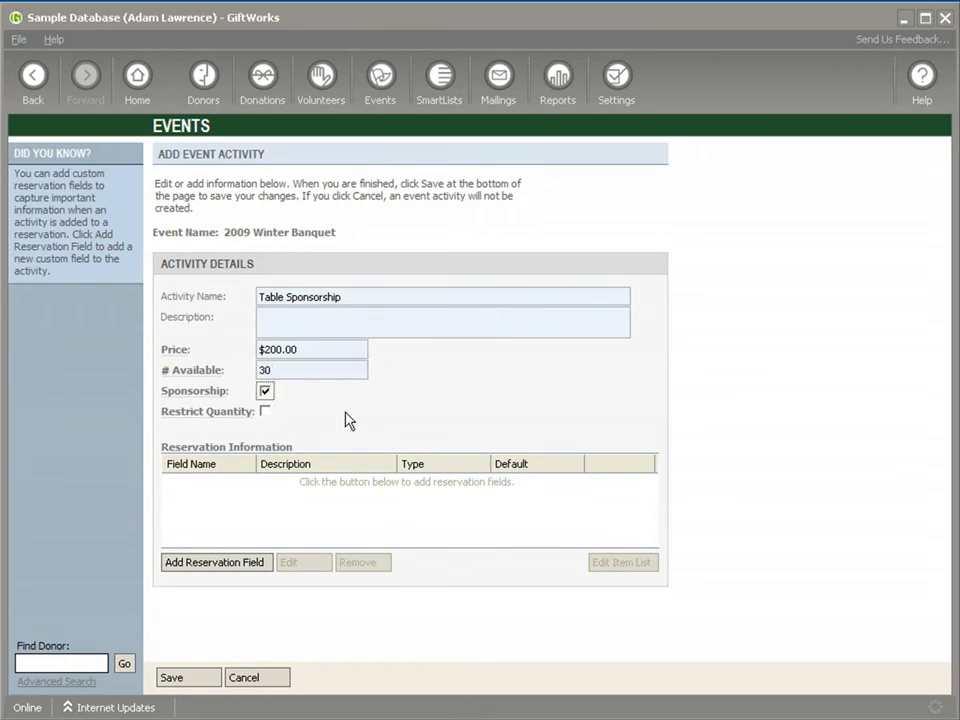
# Step: Add a Textbox reservation field named Nameplate to the Table Sponsorship activity
pyautogui.click(238, 562)
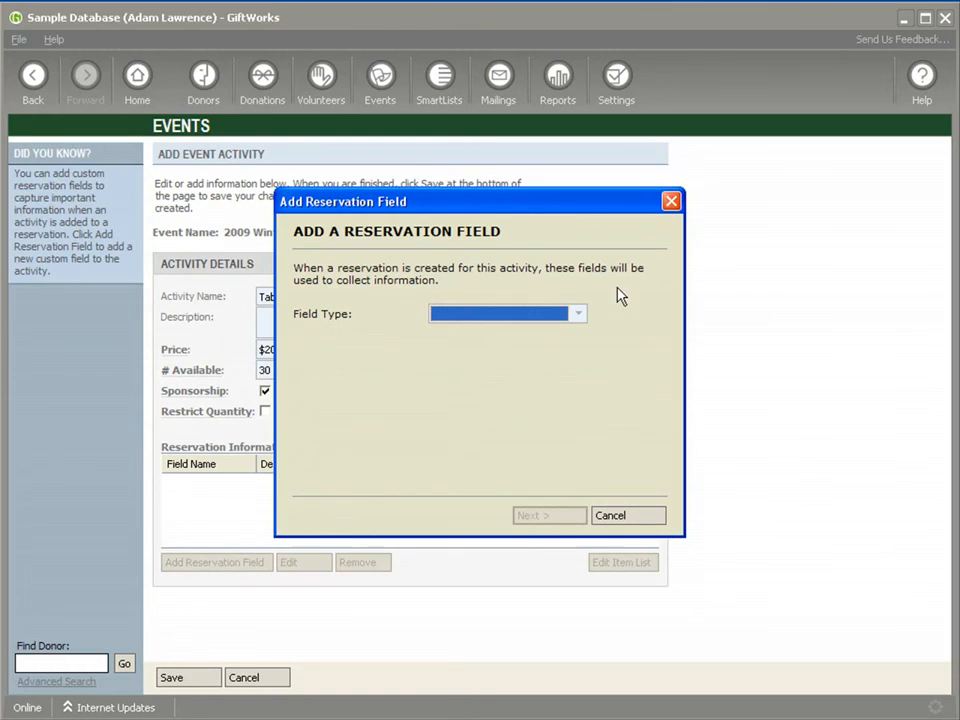
pyautogui.click(577, 314)
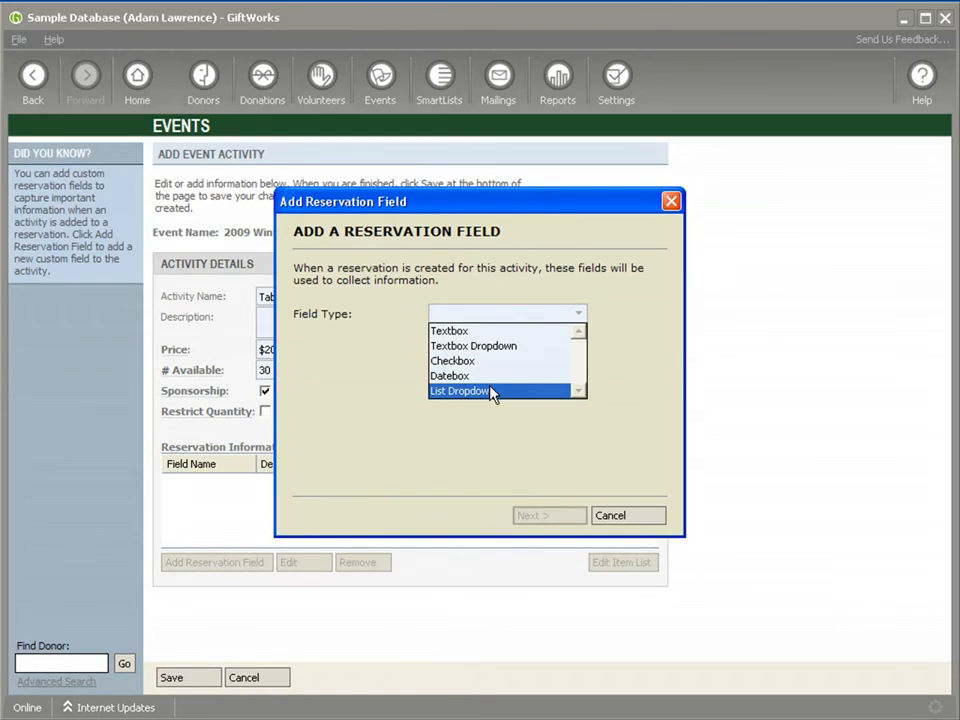
pyautogui.click(487, 334)
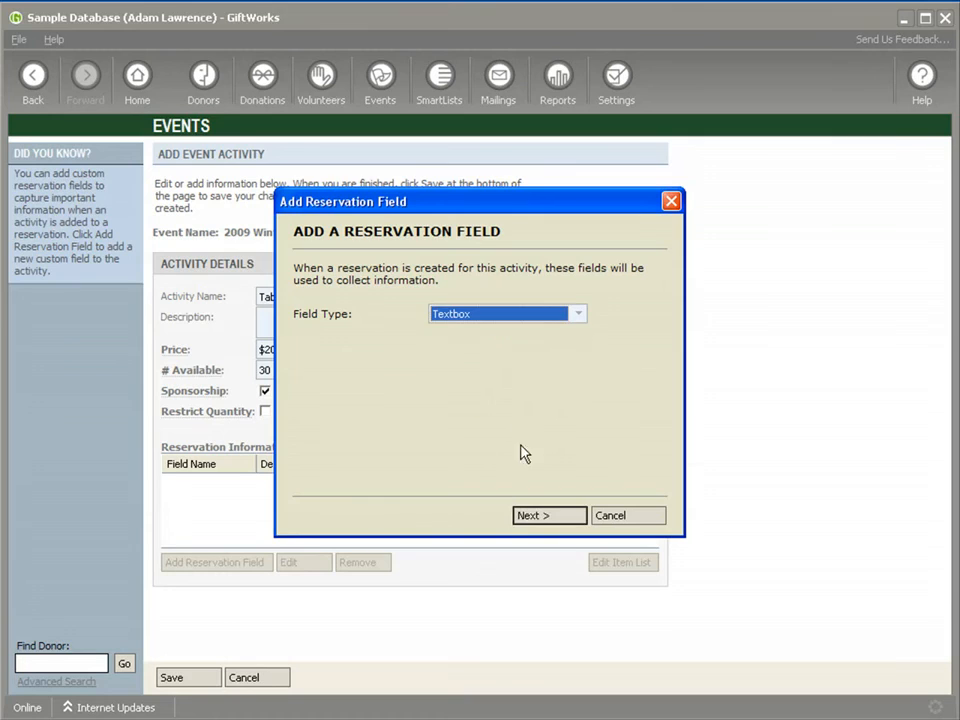
pyautogui.click(524, 516)
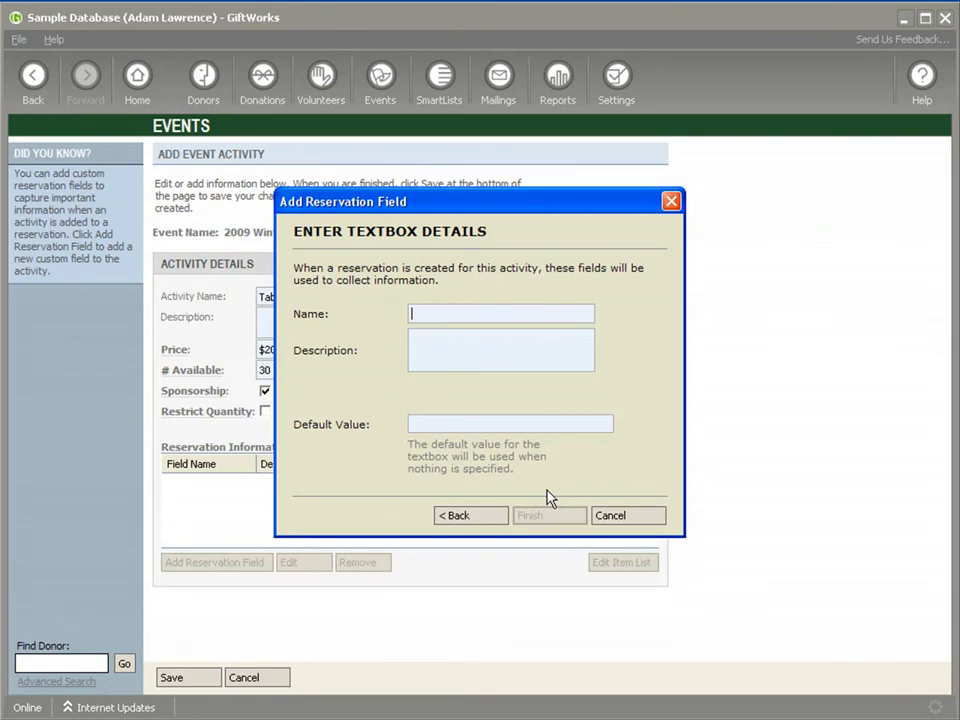
pyautogui.write('Nameplate')
pyautogui.click(546, 519)
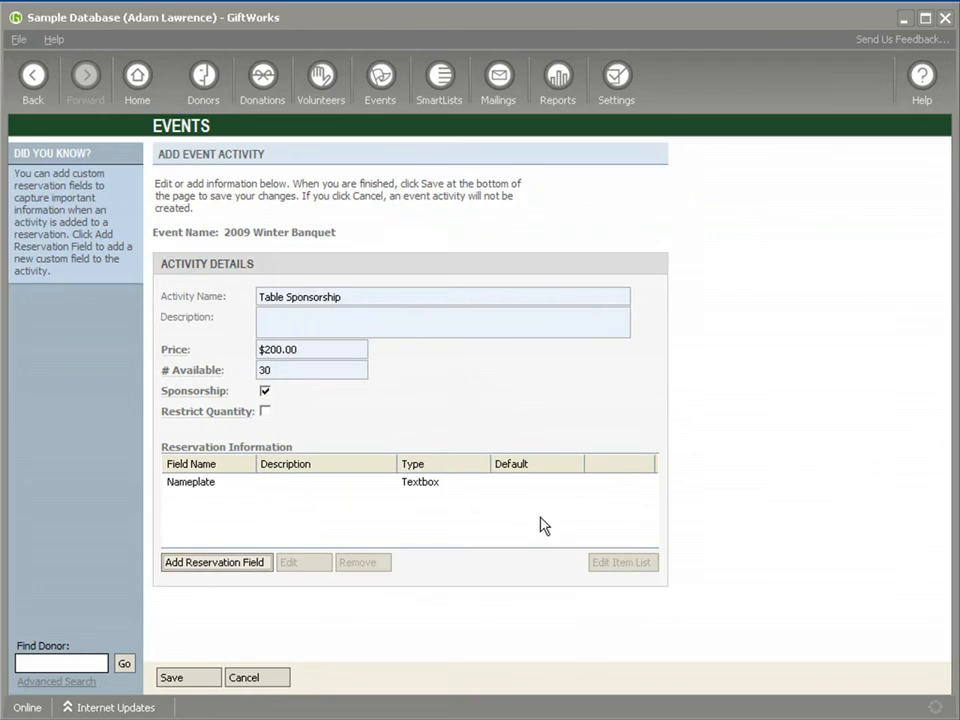
# Step: Restrict the quantity of the Table Sponsorship activity and save the activity
pyautogui.click(266, 411)
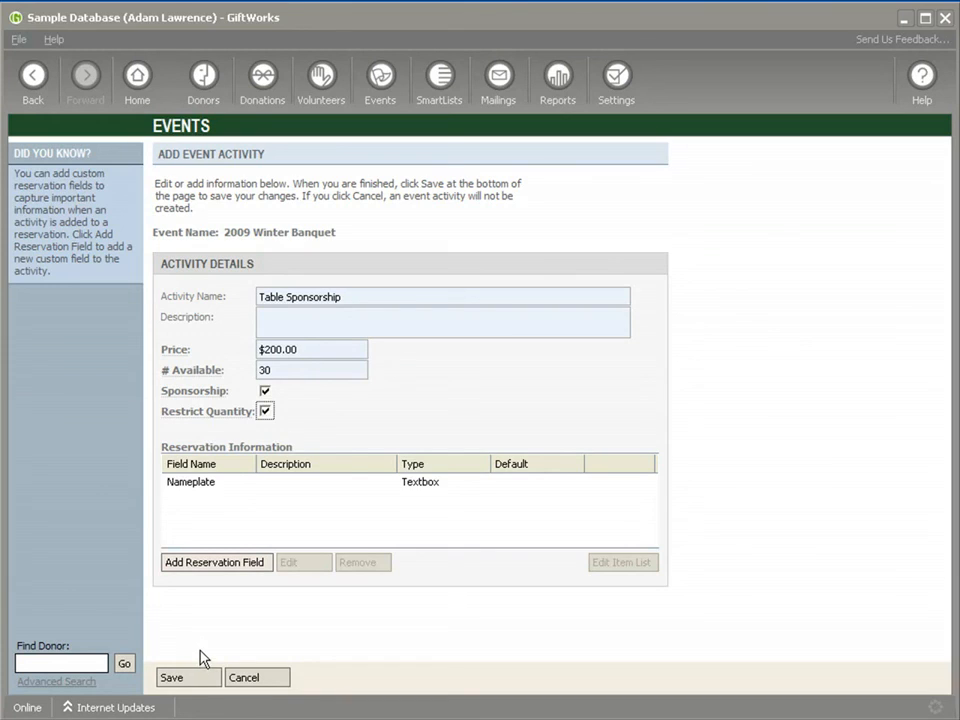
pyautogui.click(186, 680)
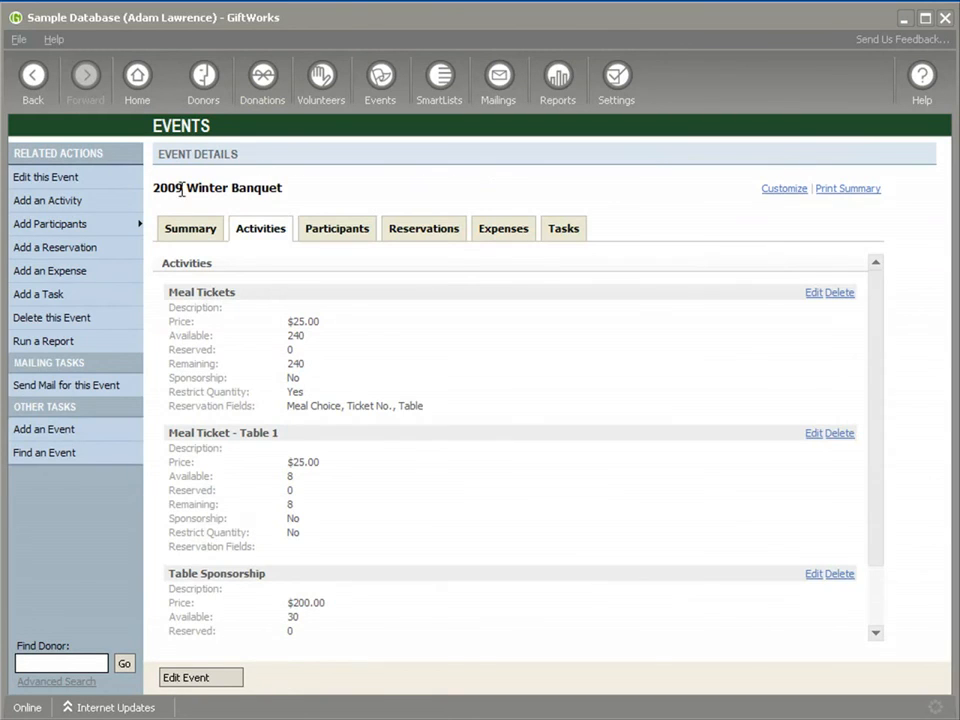
# Step: Add an activity named Brochures to the 2009 Winter Banquet event and save it
pyautogui.click(86, 200)
pyautogui.click(310, 295)
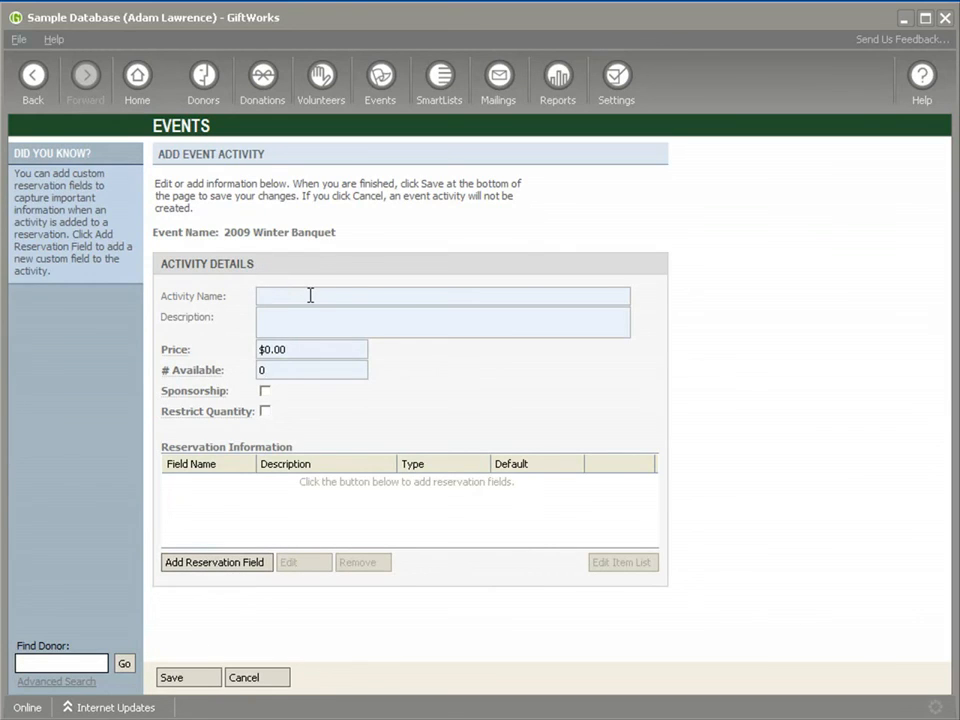
pyautogui.write('Brochures')
pyautogui.click(178, 678)
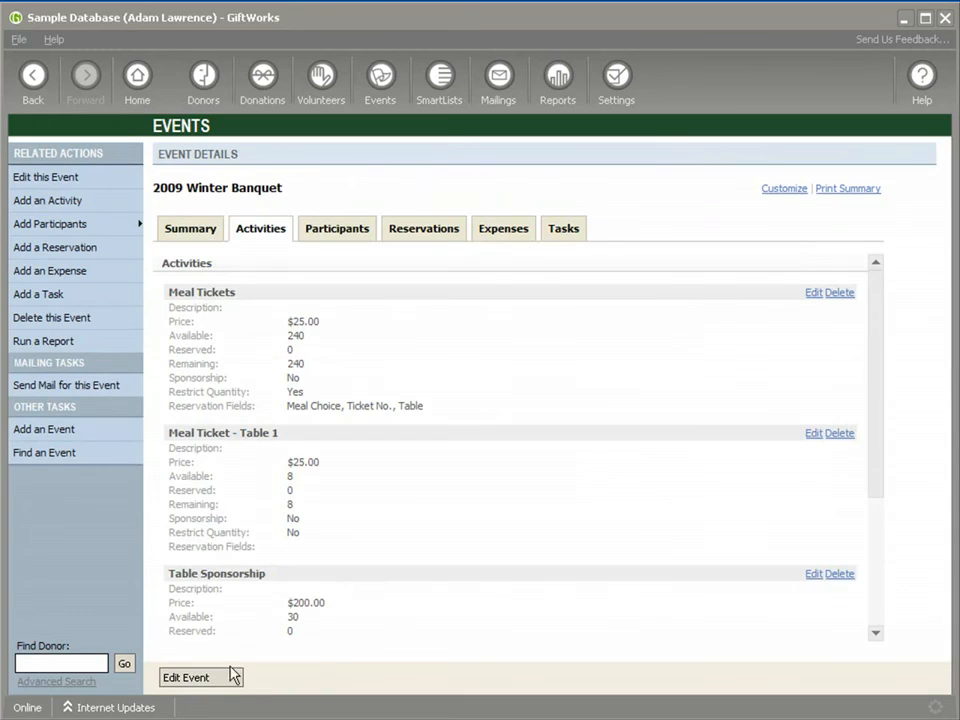